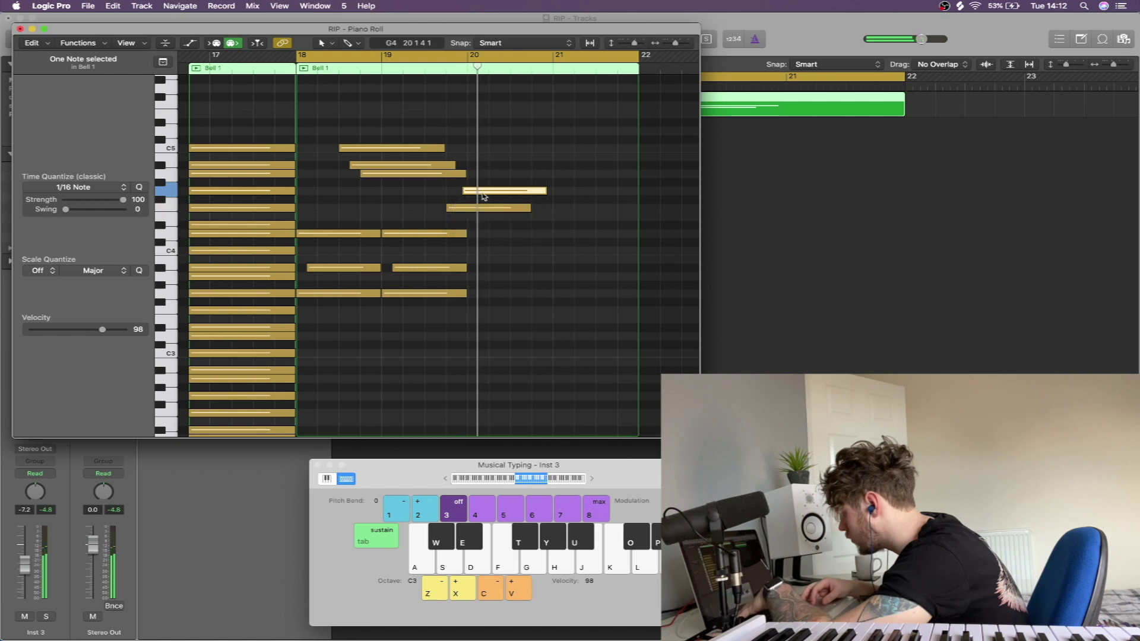
Move the G4 note near bar 20 slightly earlier in the Bell 1 region
drag(475, 191, 468, 191)
click(529, 258)
scroll(528, 259, up, 2)
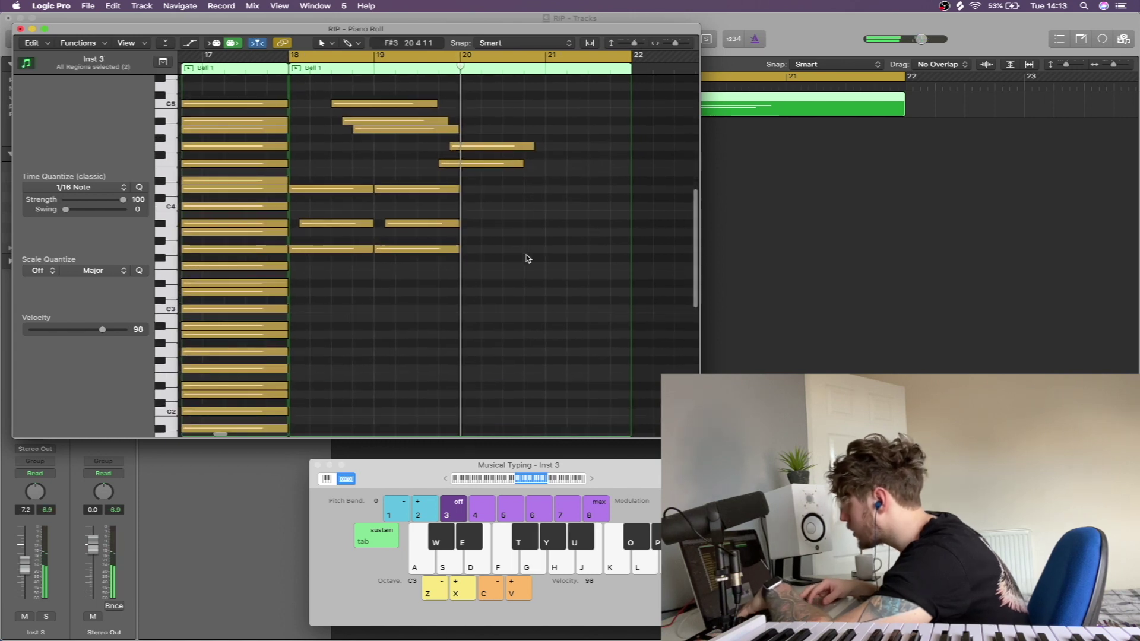
Trim the notes overhanging bar 20 and copy the pattern of bars 18 and 19 to bar 20
drag(526, 257, 338, 344)
key(alt+bracketright)
key(super+c)
key(super+v)
Transpose the two lowest copied notes in bars 20 and 21 down two semitones to F3
click(557, 337)
drag(586, 323, 504, 293)
key(alt+Down)
key(alt+Down)
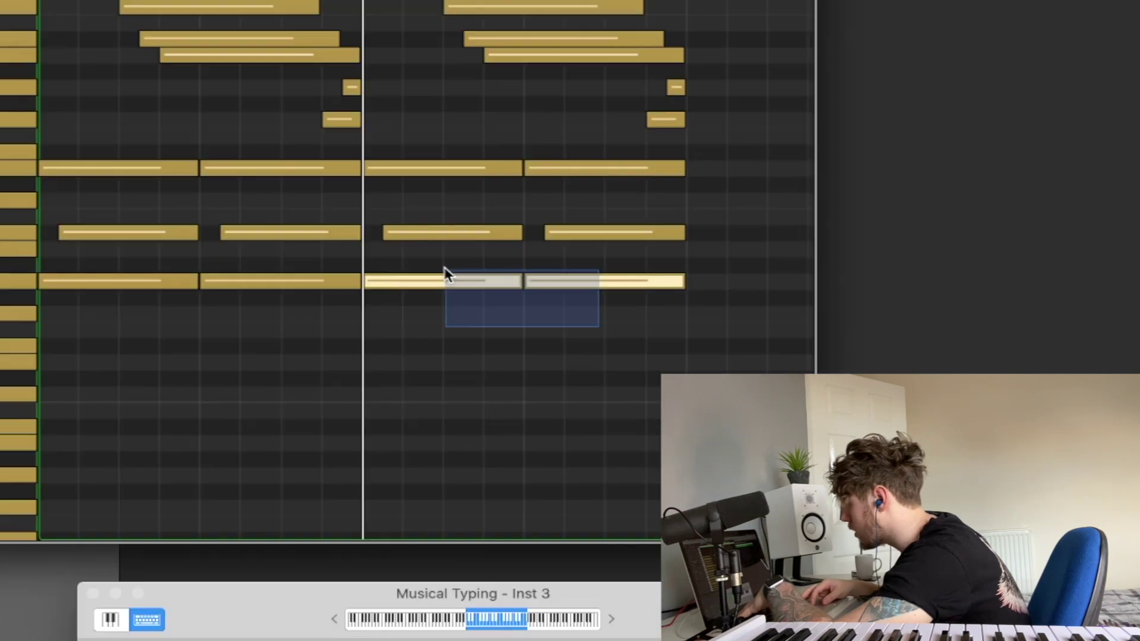
Transpose the copied middle notes down one semitone to A3 and the copied D4 notes down two semitones to C4
drag(578, 286, 441, 196)
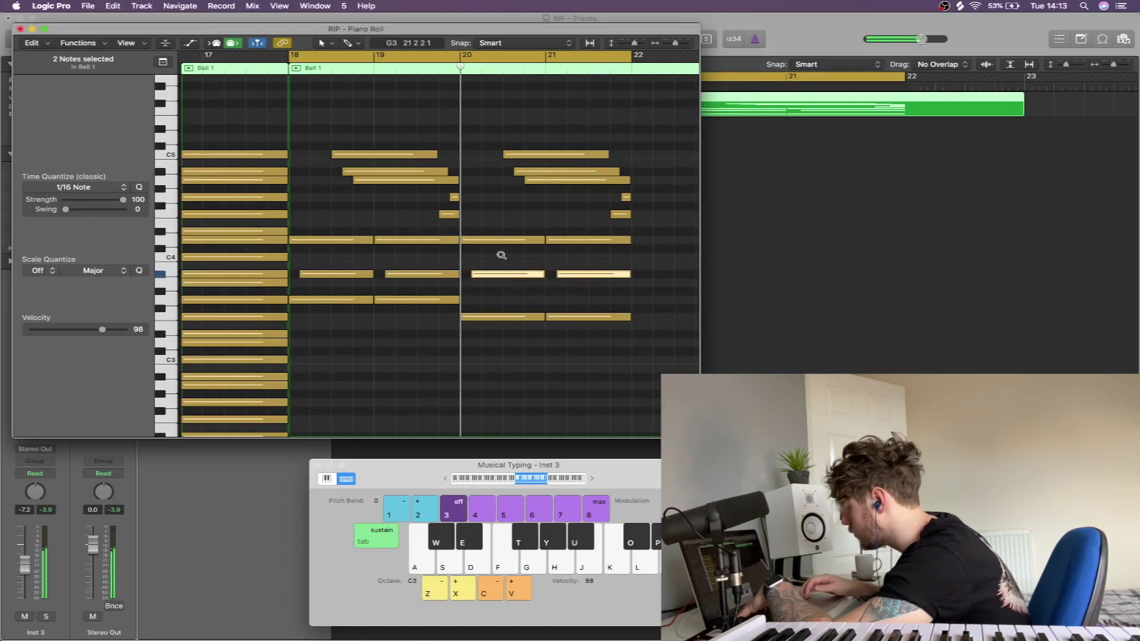
key(alt+Down)
drag(528, 185, 437, 138)
key(alt+Down)
key(alt+Down)
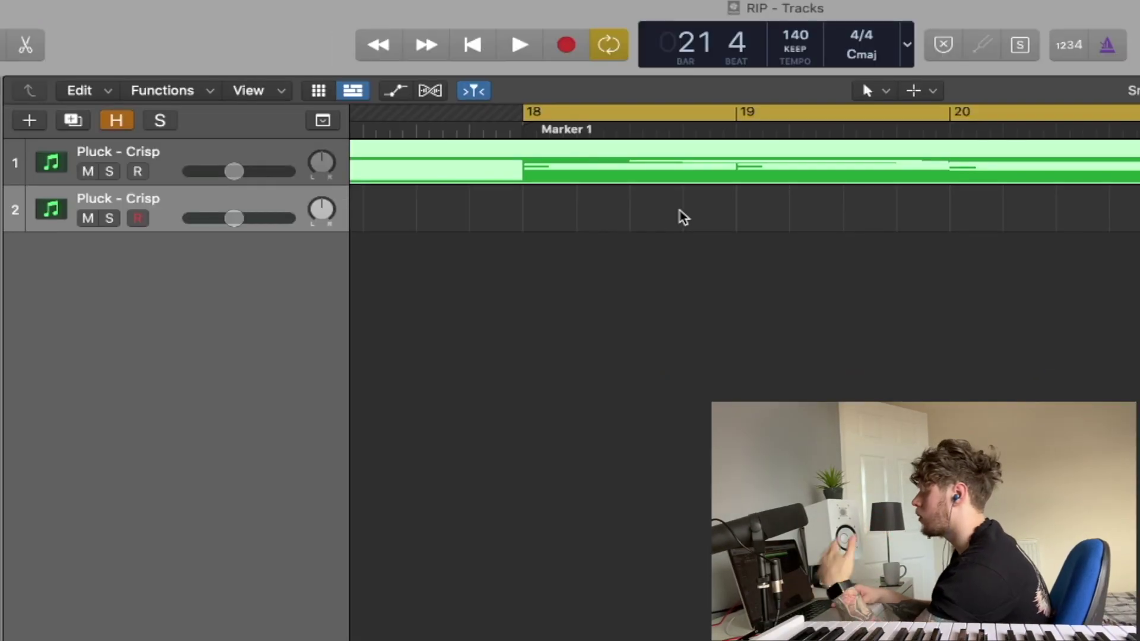
Copy the melody region onto the second Pluck - Crisp track and try the Arp - Drench patch in ElectraX
alt+drag(441, 111, 442, 138)
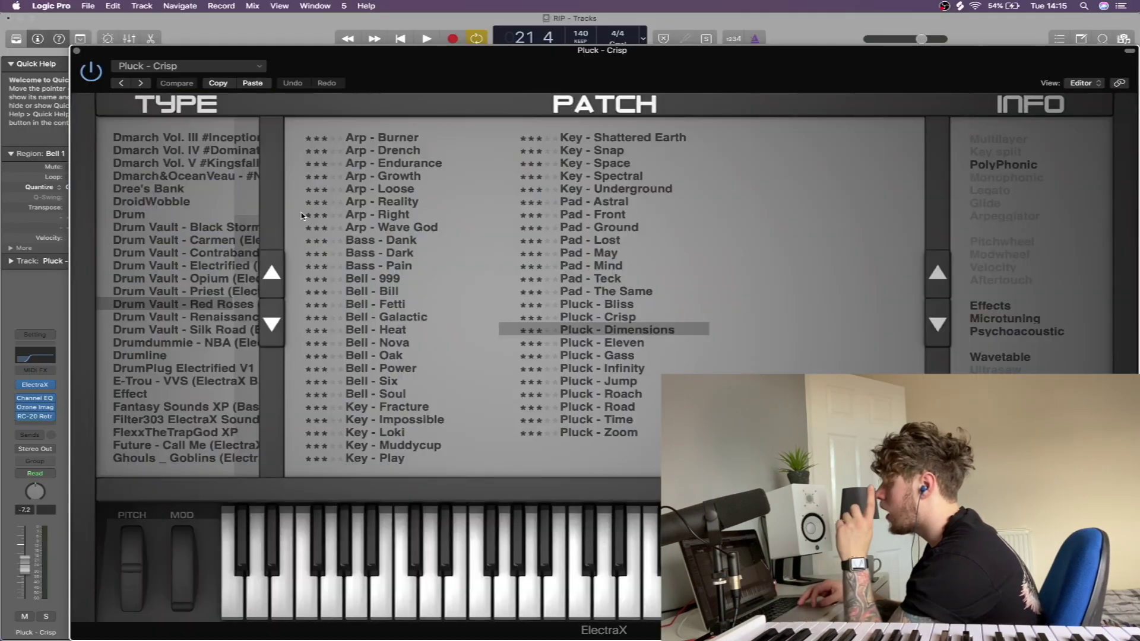
click(404, 150)
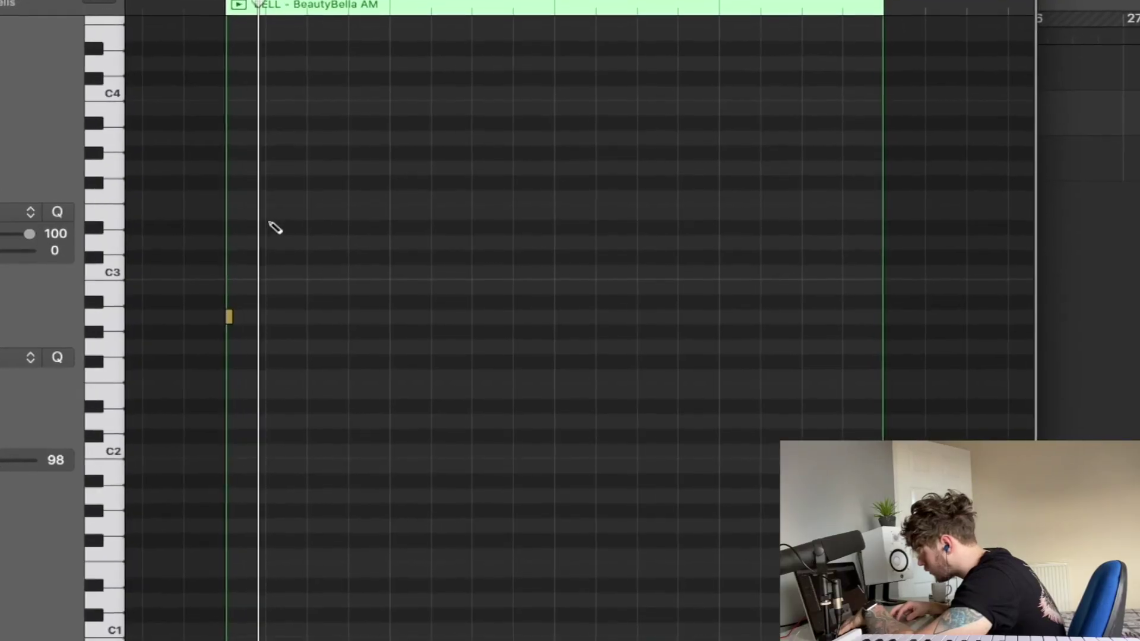
Place sparse short counter-melody notes across bars 22 to 25 of the BELL - BeautyBella AM region
click(267, 226)
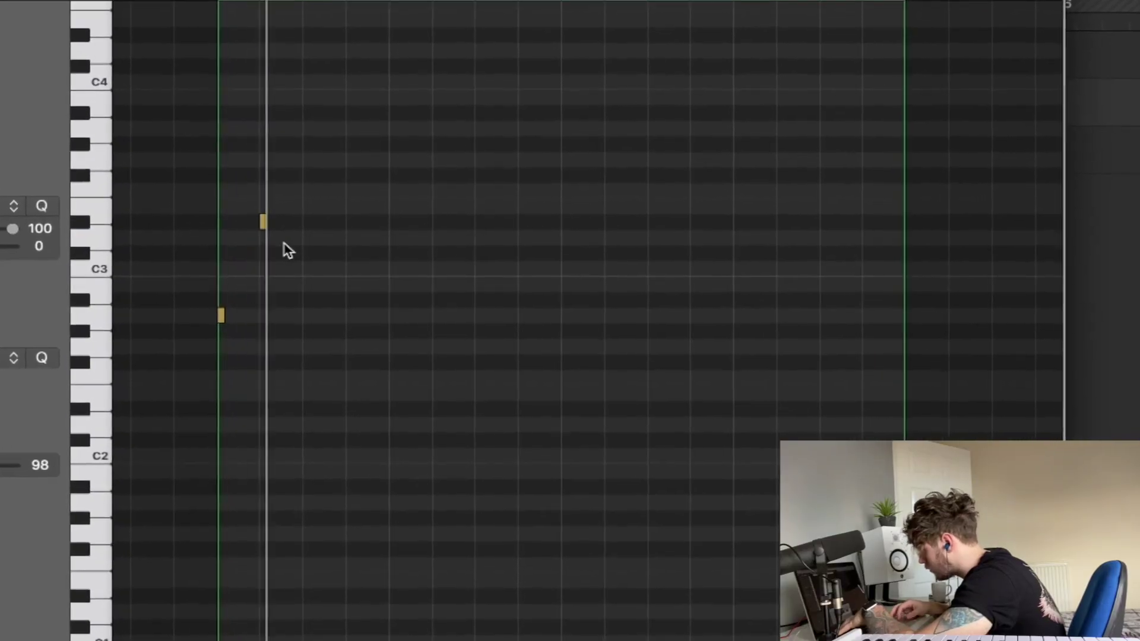
drag(285, 249, 247, 206)
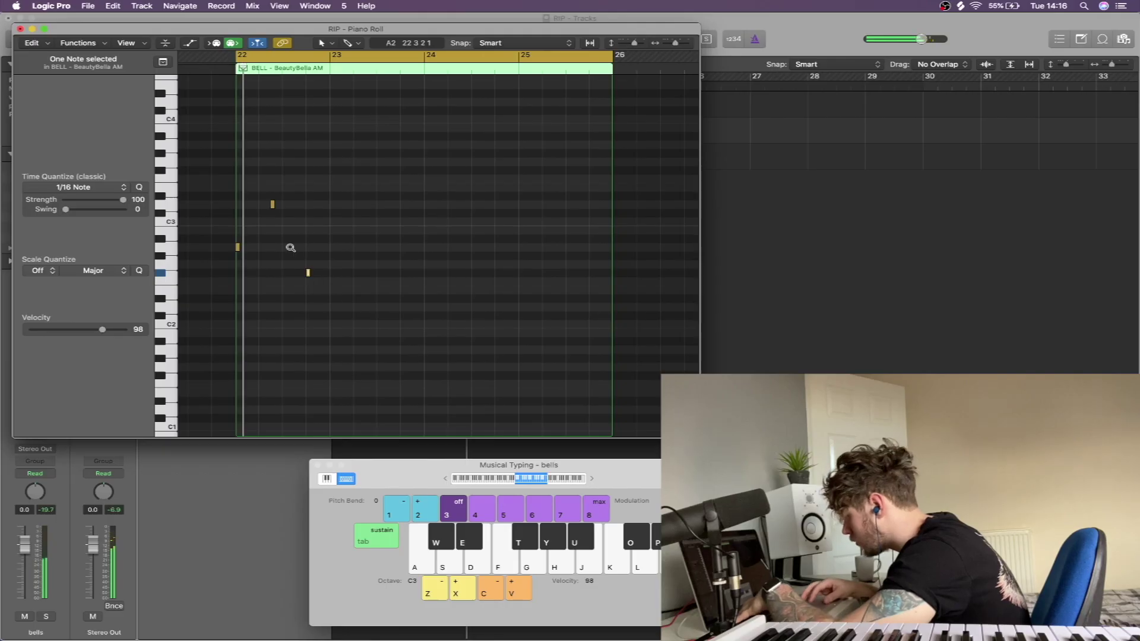
click(321, 242)
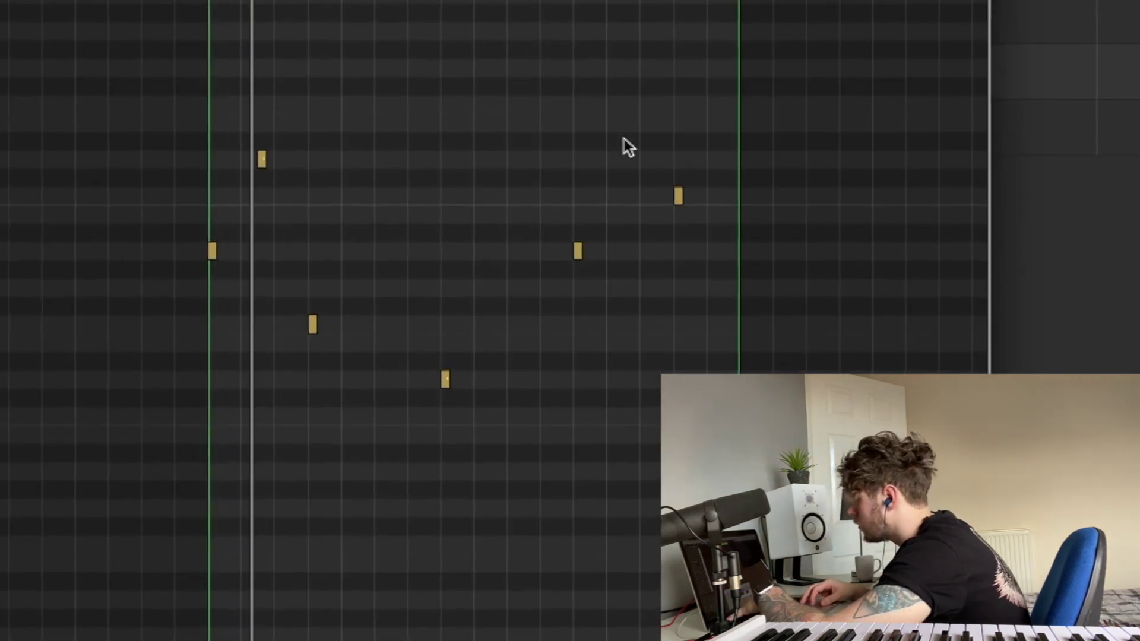
click(727, 161)
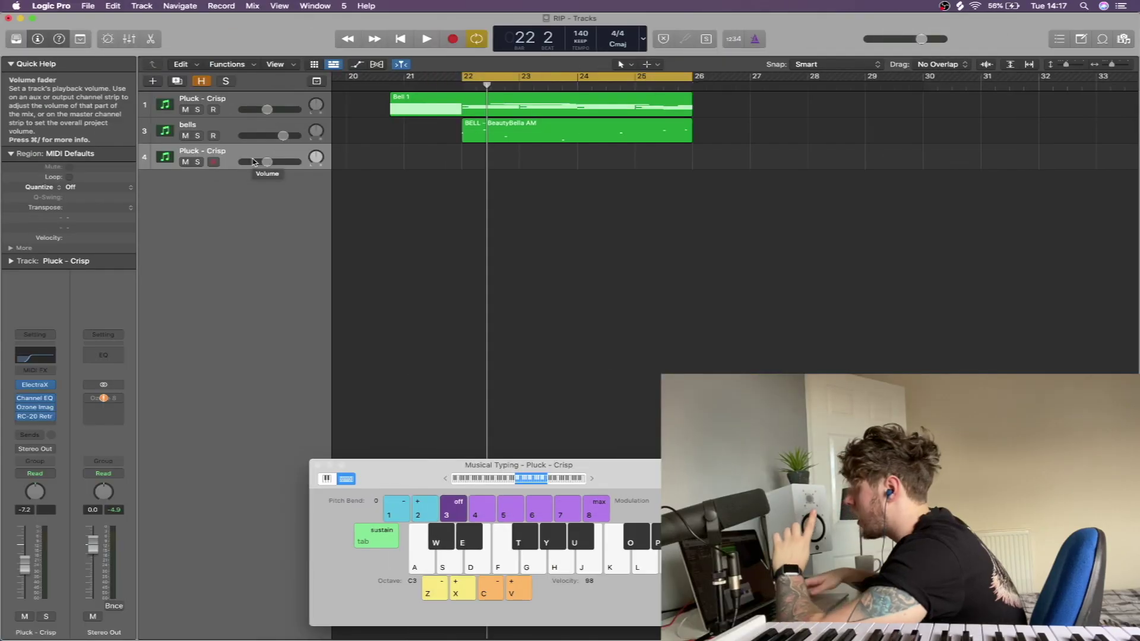
Delete the empty duplicate Pluck - Crisp track, show the hidden tracks and select one below the bells track
key(super+BackSpace)
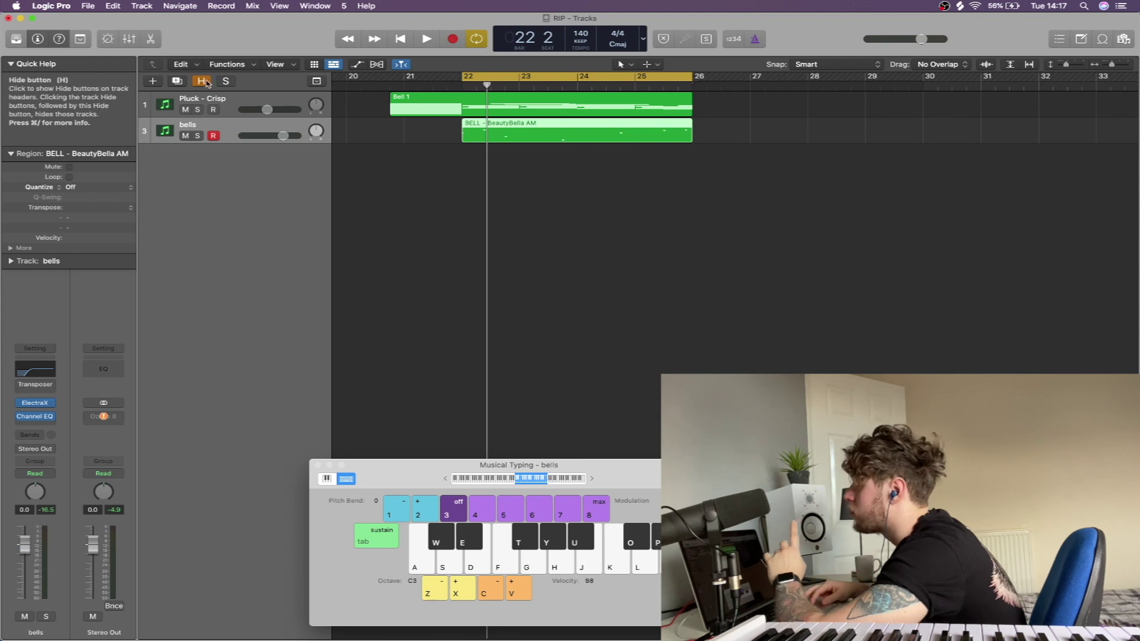
click(203, 81)
click(221, 199)
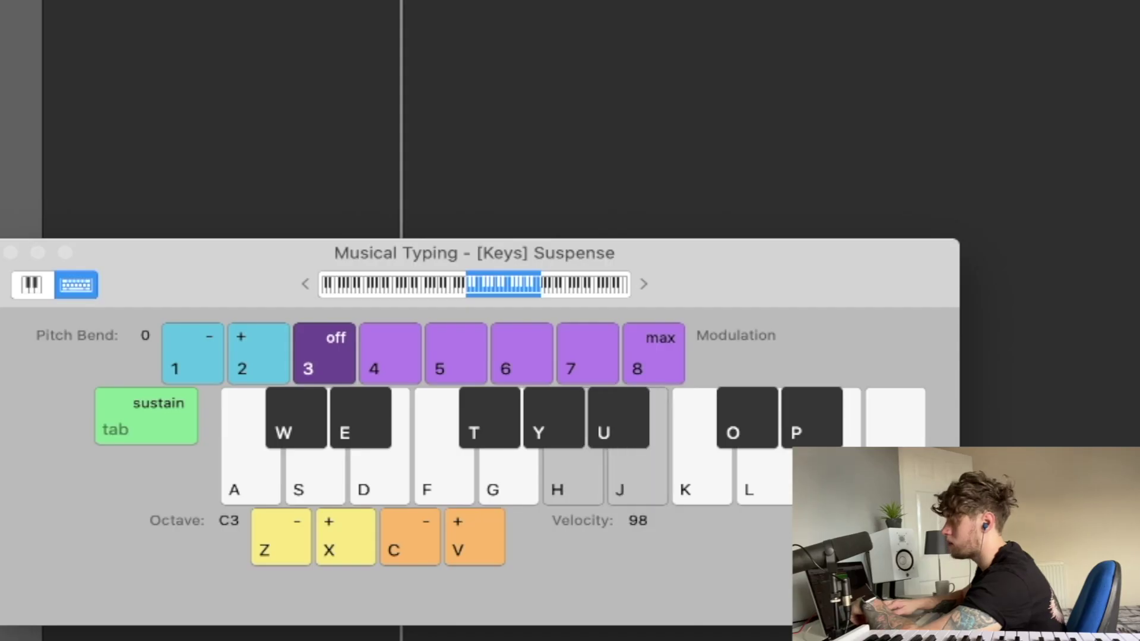
Try out the [Keys] Suspense sound one octave higher at C4 with a few notes, and return to octave C3
key(x)
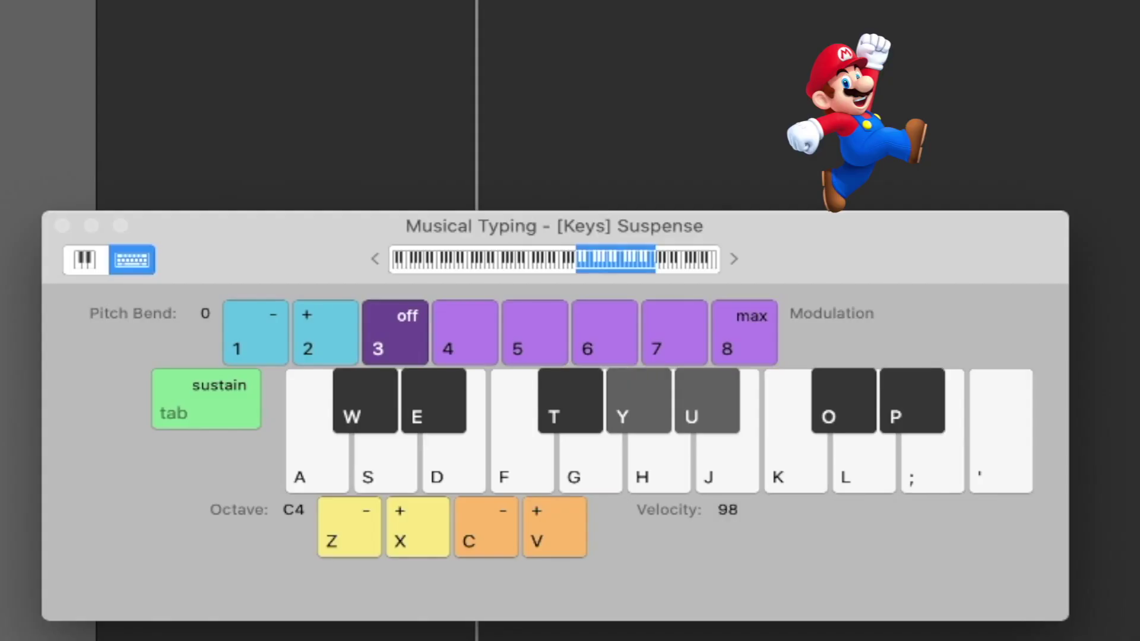
key(t)
key(e)
key(w)
key(y)
key(u)
key(z)
Compare the Pluck - Crisp and bells tracks with [Keys] Suspense, and raise the typing keyboard two octaves on [Keys] Suspense
click(202, 99)
click(221, 160)
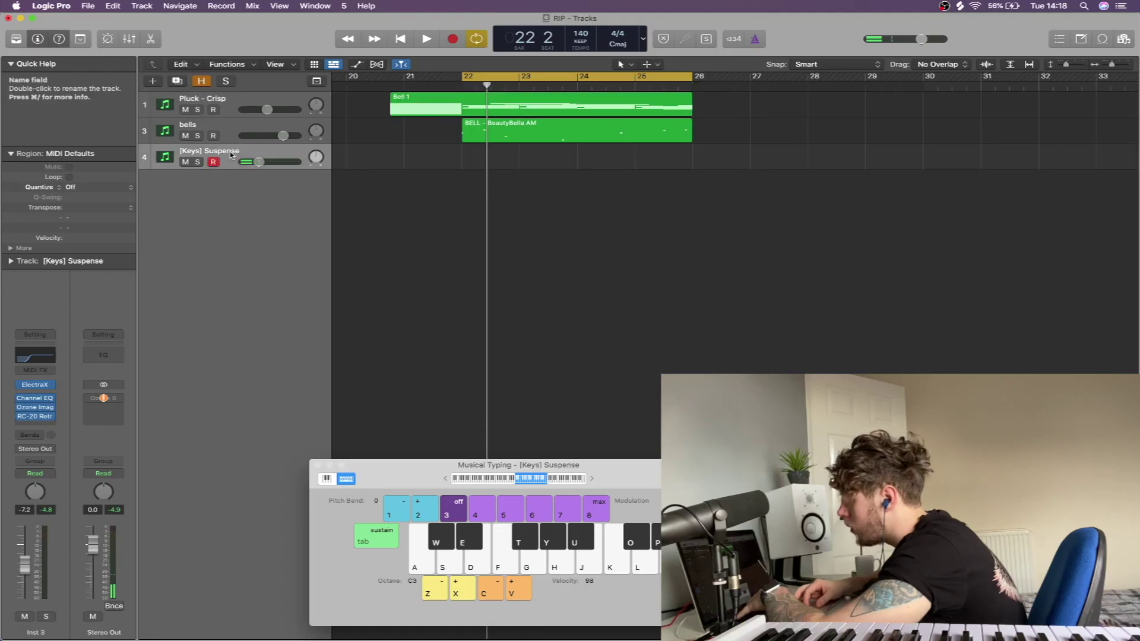
click(228, 130)
click(236, 153)
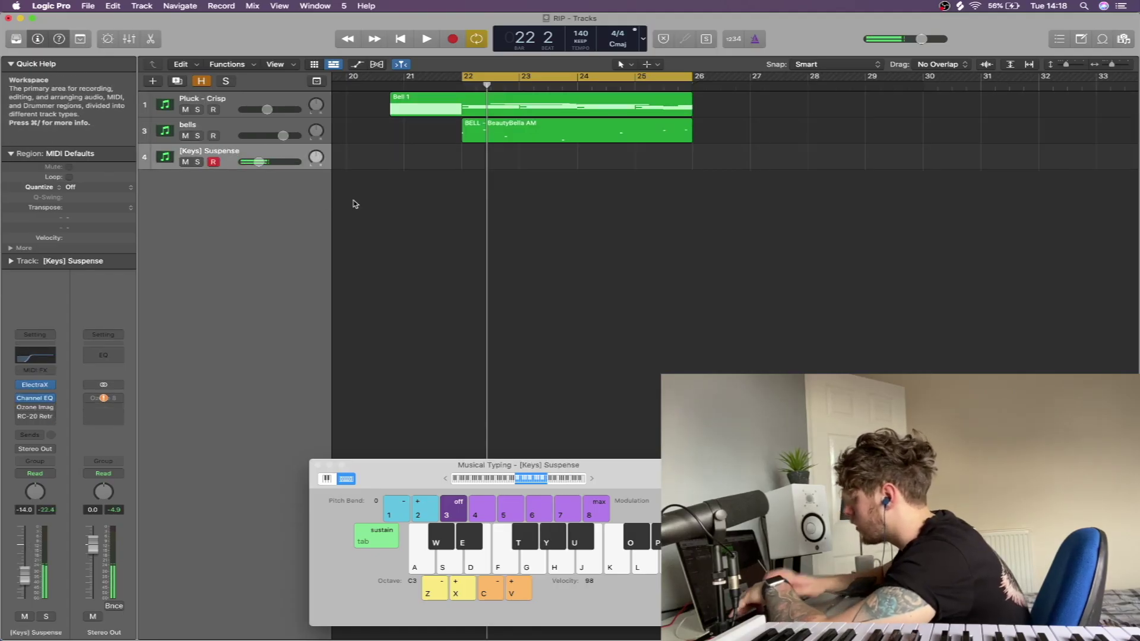
key(x)
key(x)
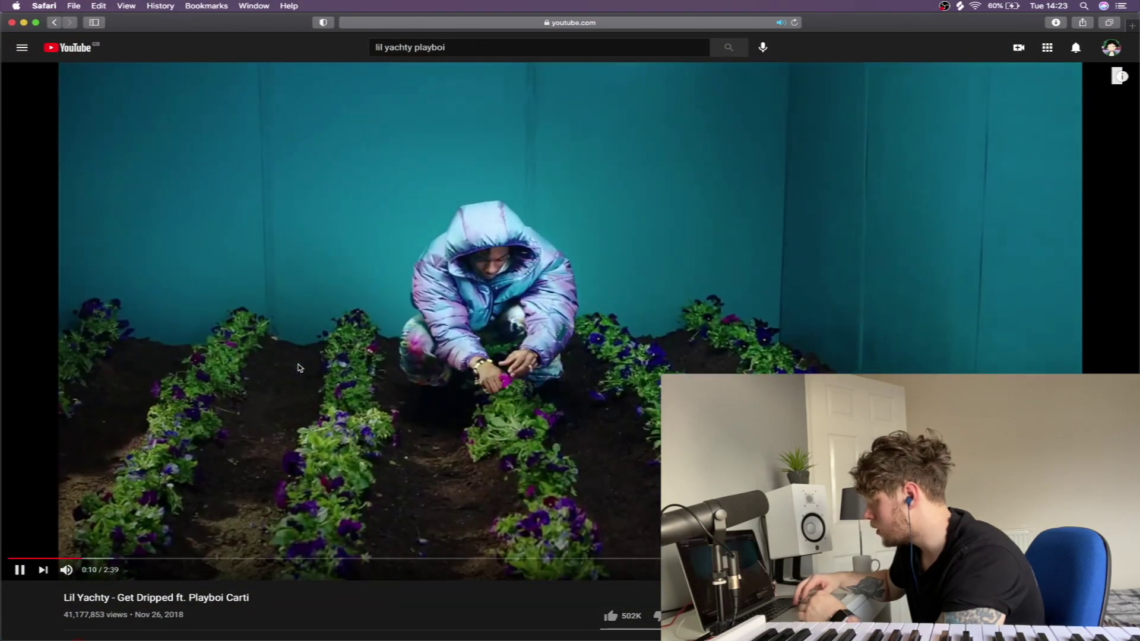
Pause the reference music video, switch to Logic Pro and open the [Keys] Suspense region's notes for editing
key(space)
key(ctrl+Up)
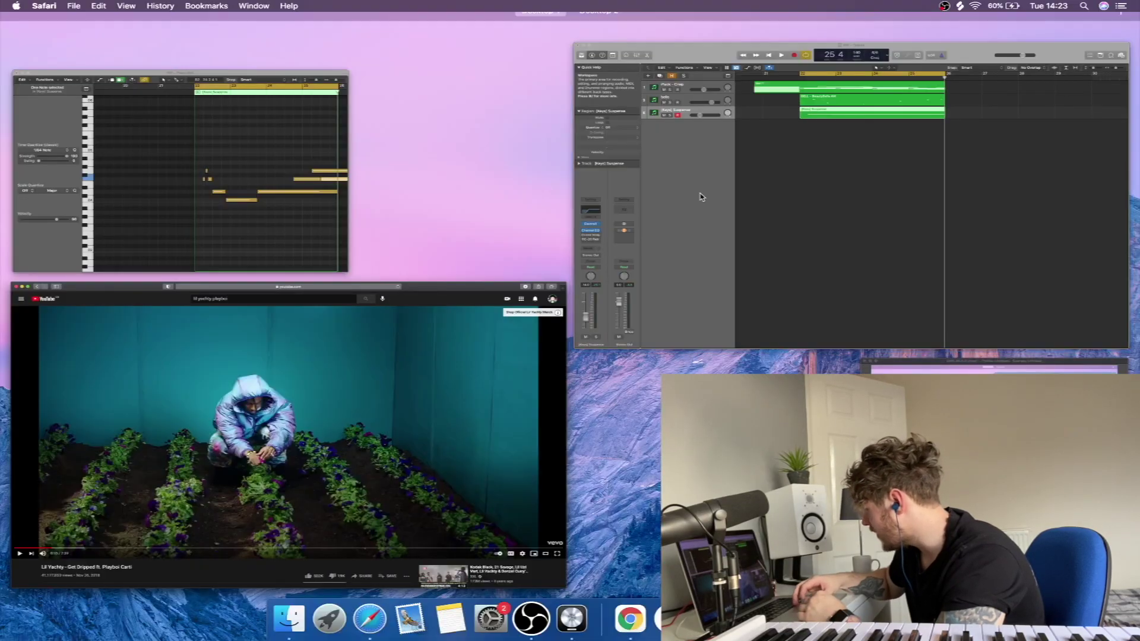
click(604, 189)
key(super+4)
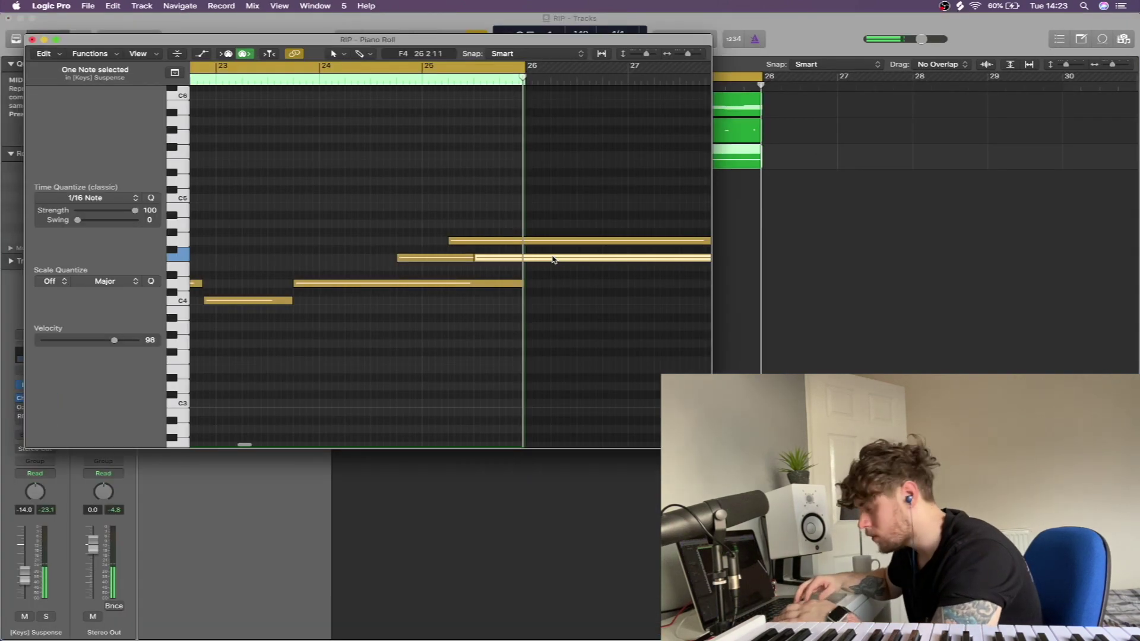
key(ctrl+Up)
click(891, 216)
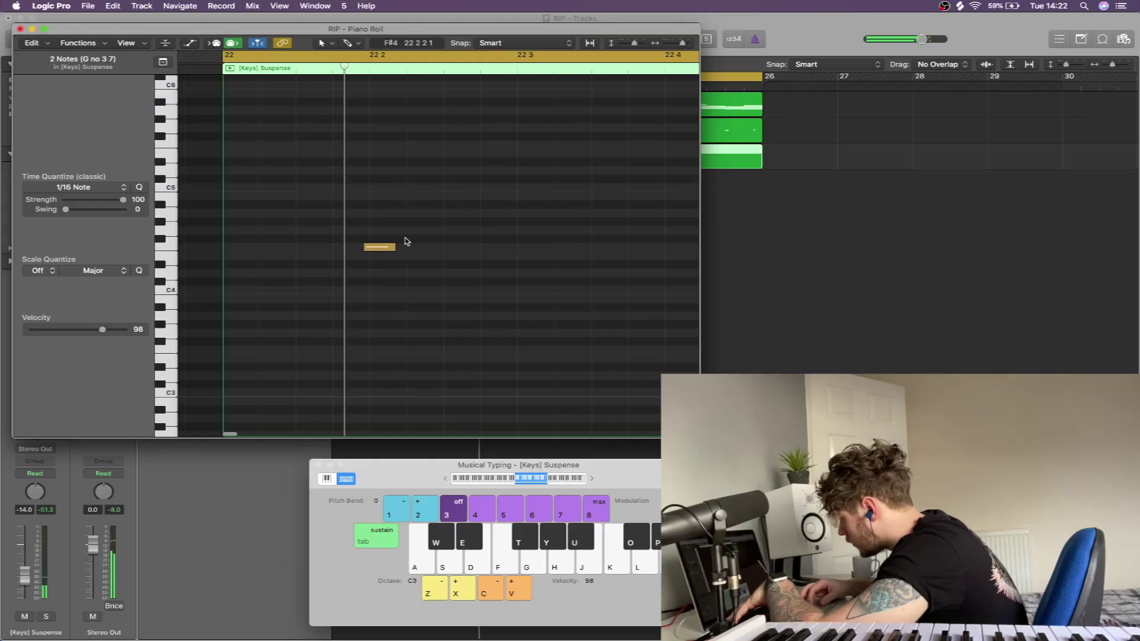
Add two short notes after the F4 in bar 22 of [Keys] Suspense, one at G4 and one at F4, and play the phrase
click(411, 221)
click(462, 247)
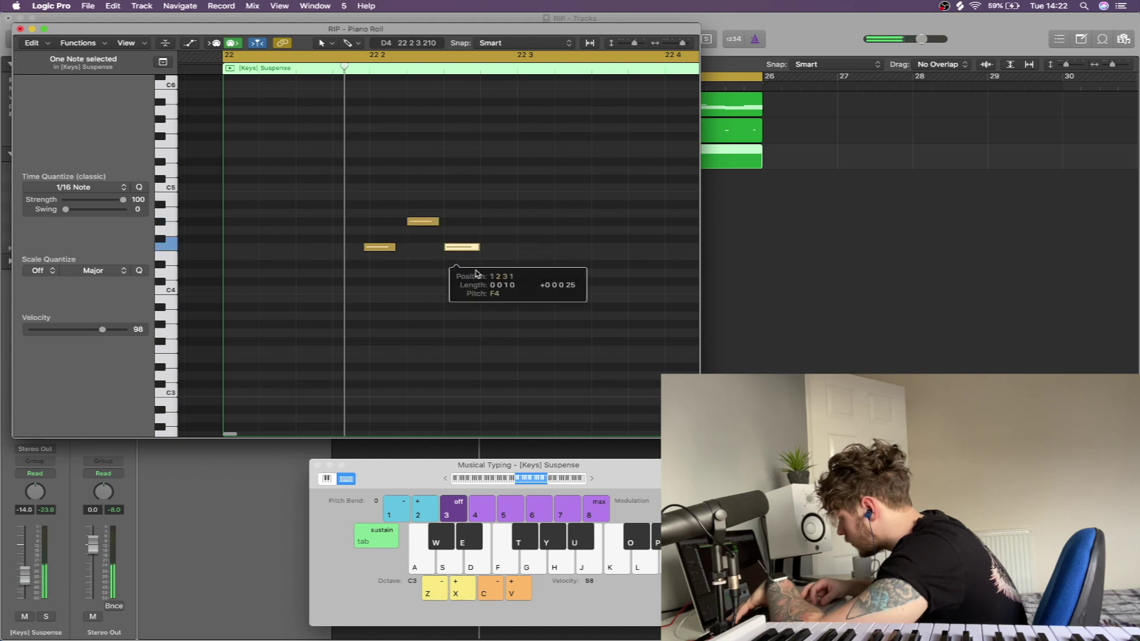
key(super+Left)
drag(344, 223, 344, 233)
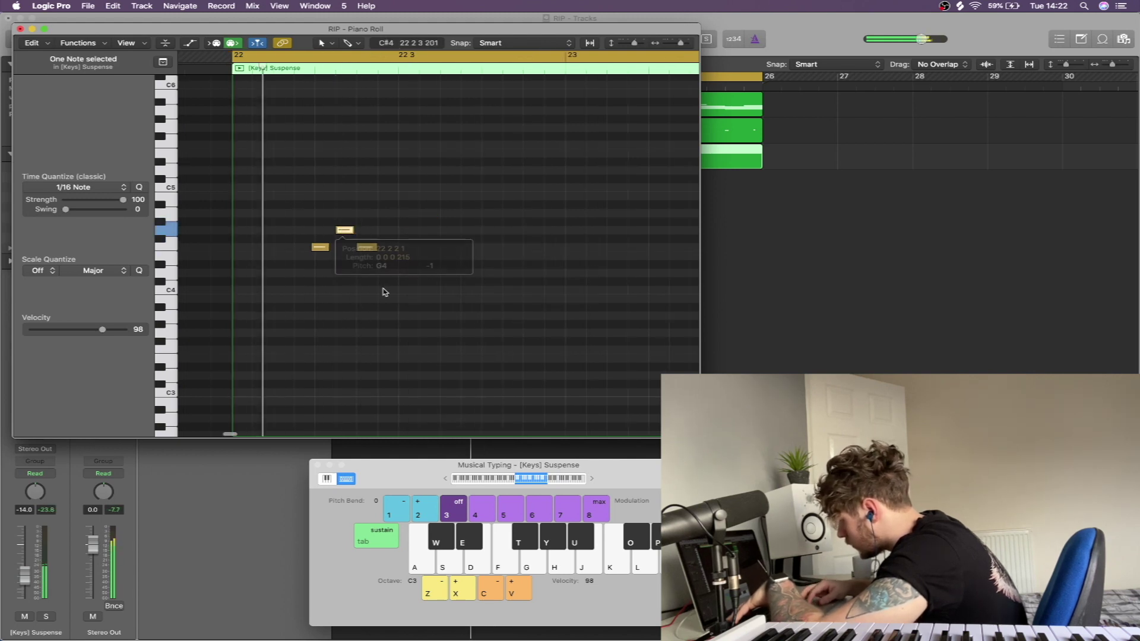
drag(399, 301, 275, 186)
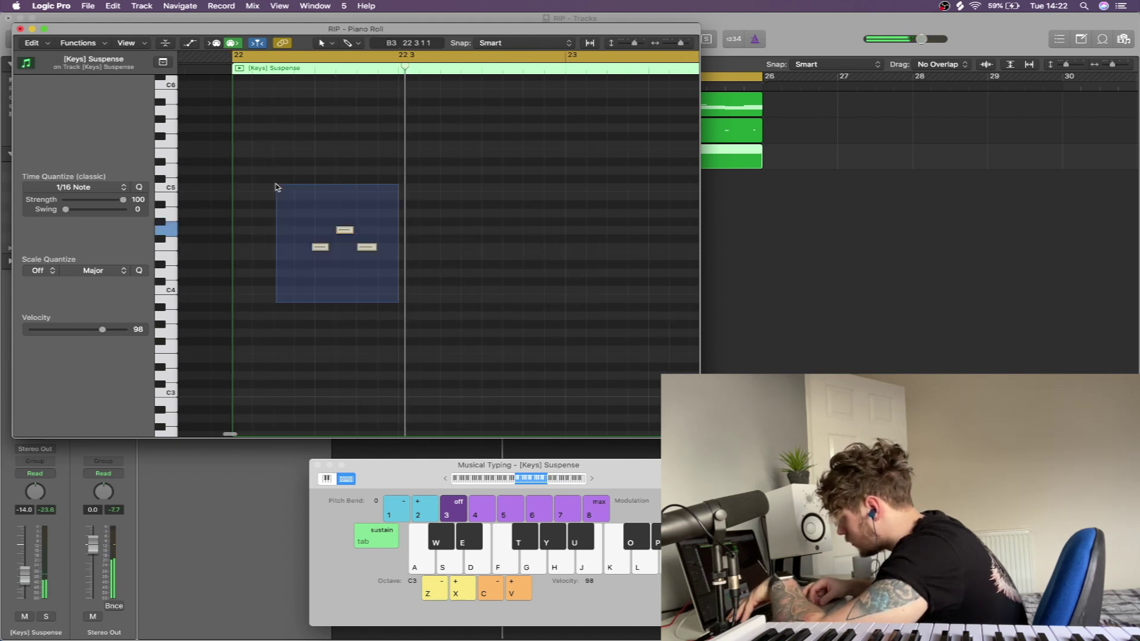
key(space)
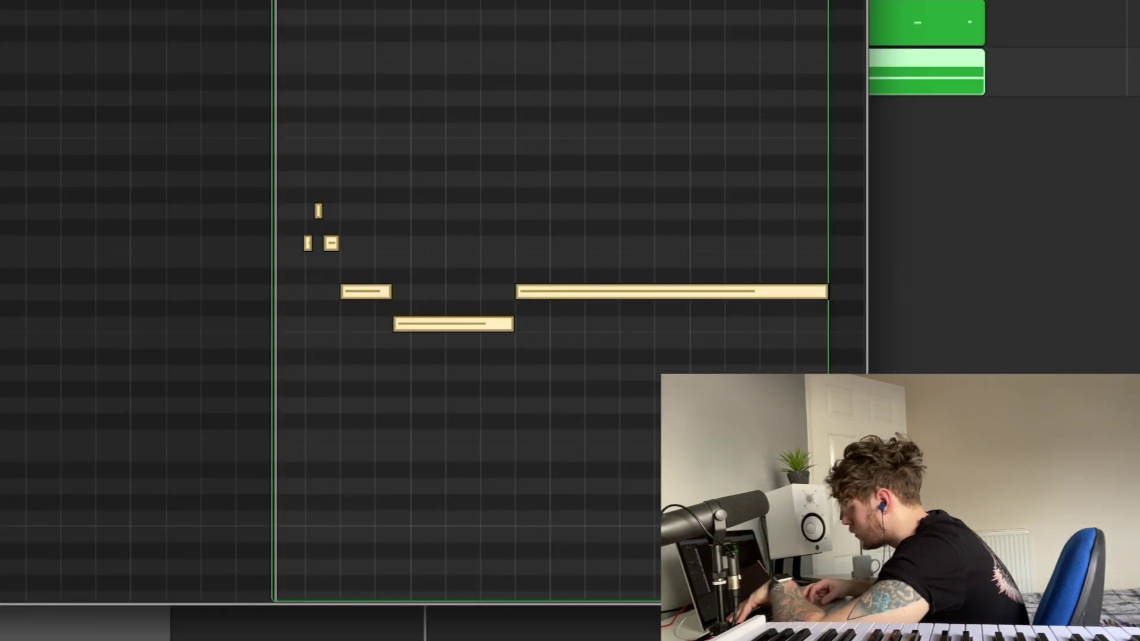
click(375, 518)
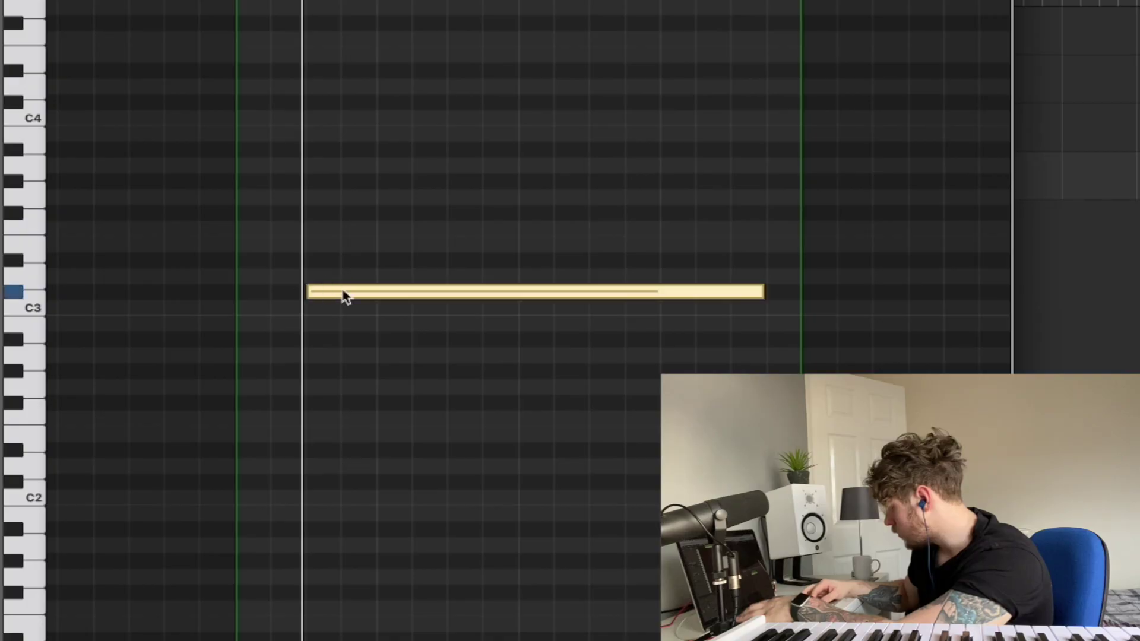
Transpose the long clap note down one semitone to C3 and clear the note selection
click(384, 293)
key(alt+Down)
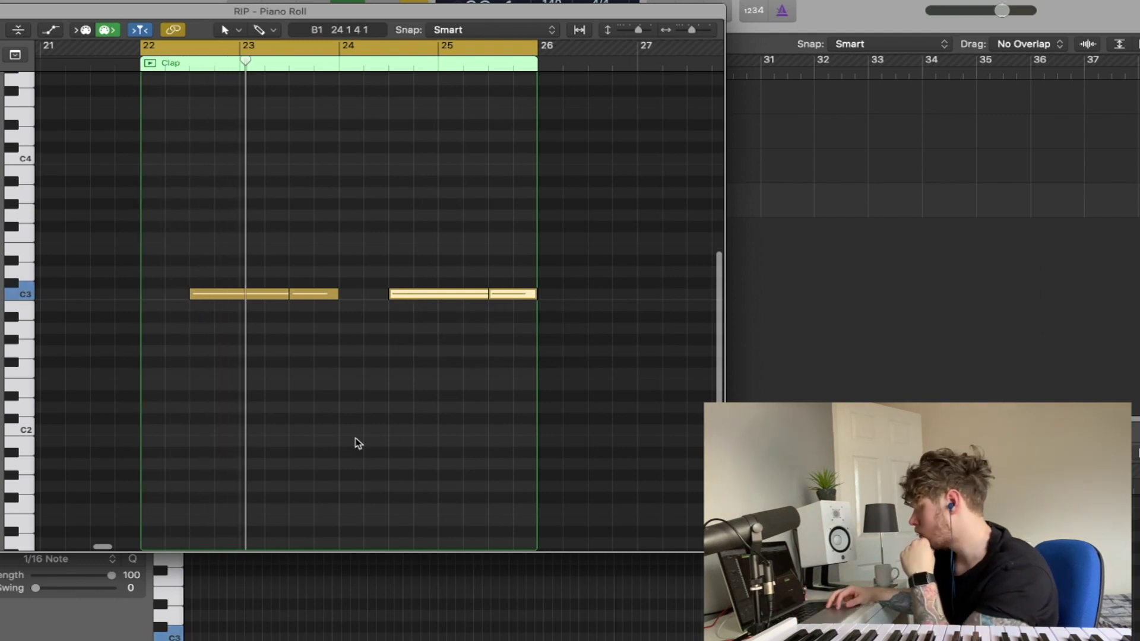
click(357, 438)
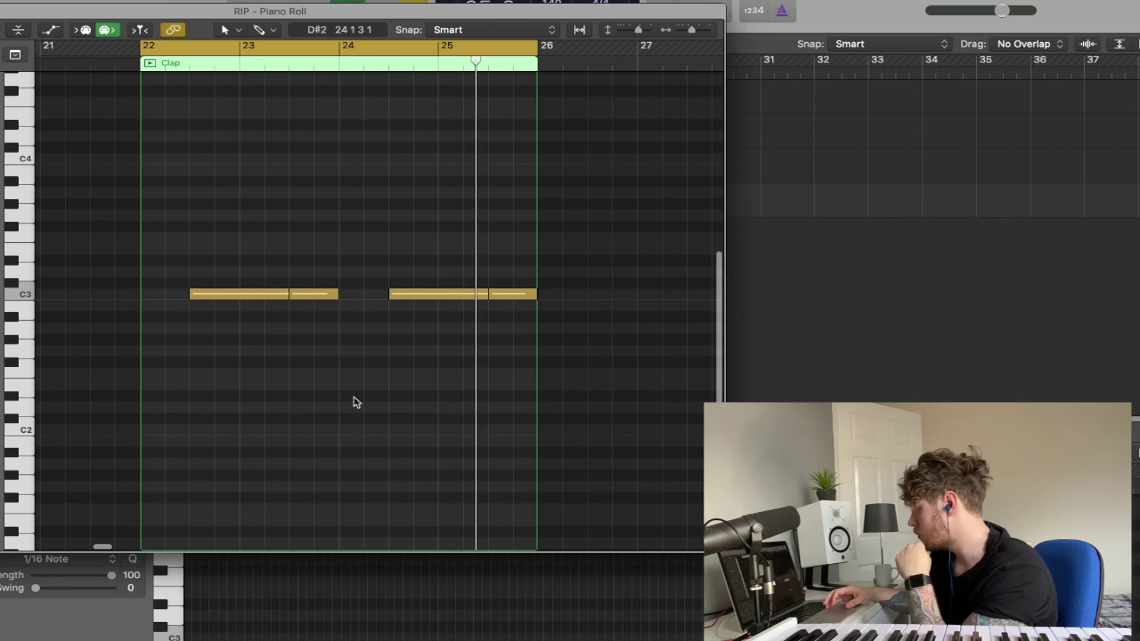
Paint eighth notes at C3 across bars 22 to 25 of the hi hat region and 1/32 notes at F#2 in bars 22 and 23
drag(106, 273, 653, 282)
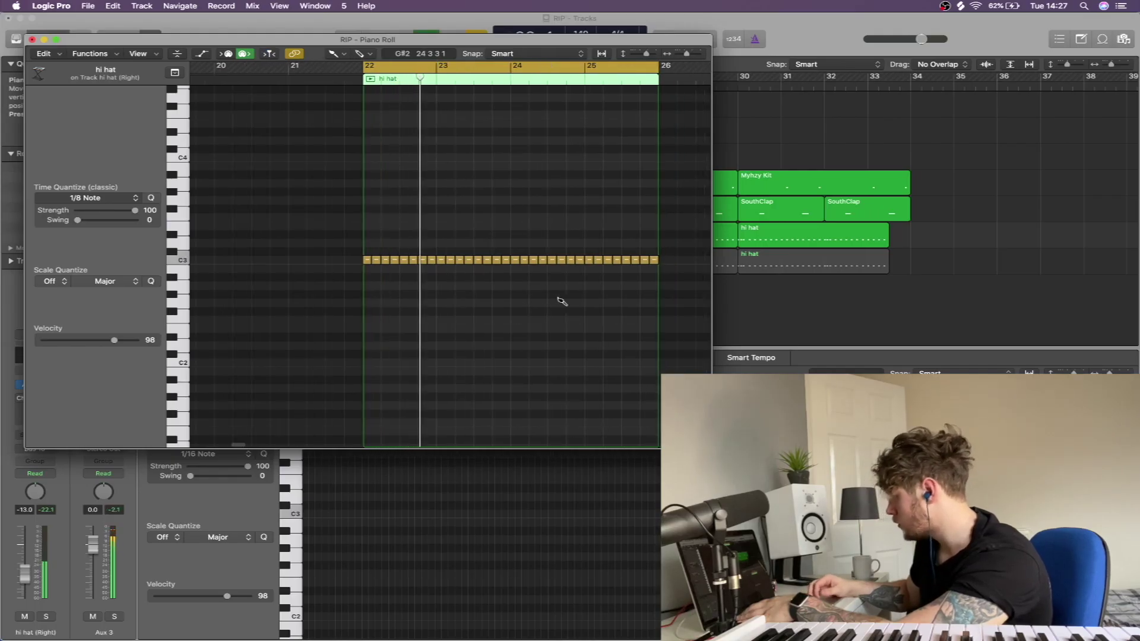
key(cmd+Right)
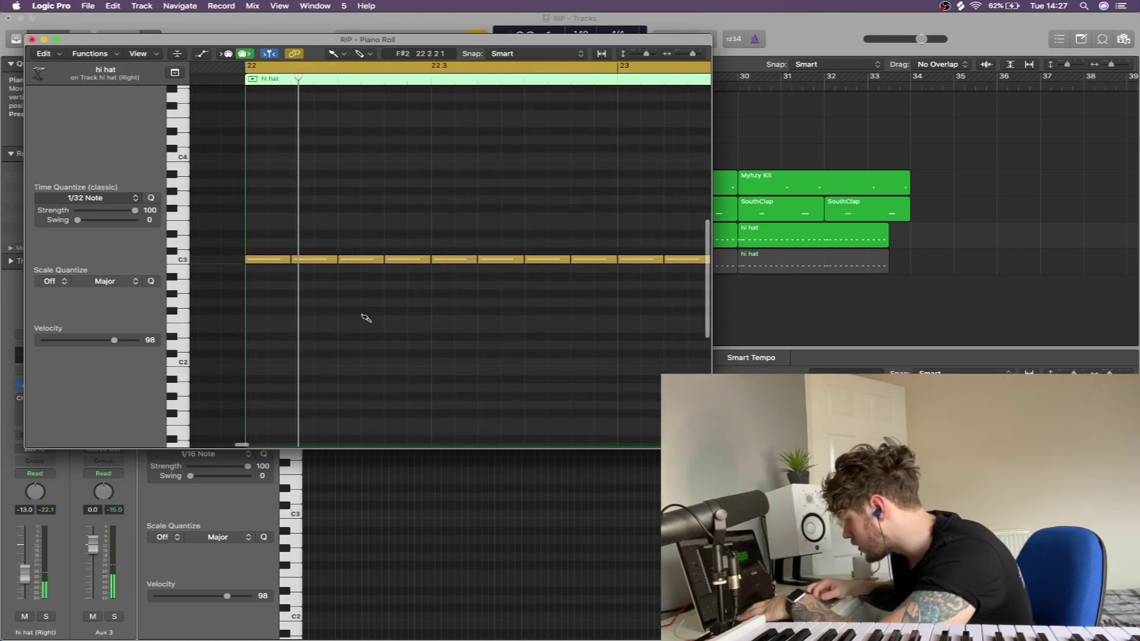
scroll(367, 318, left, 3)
drag(316, 309, 350, 311)
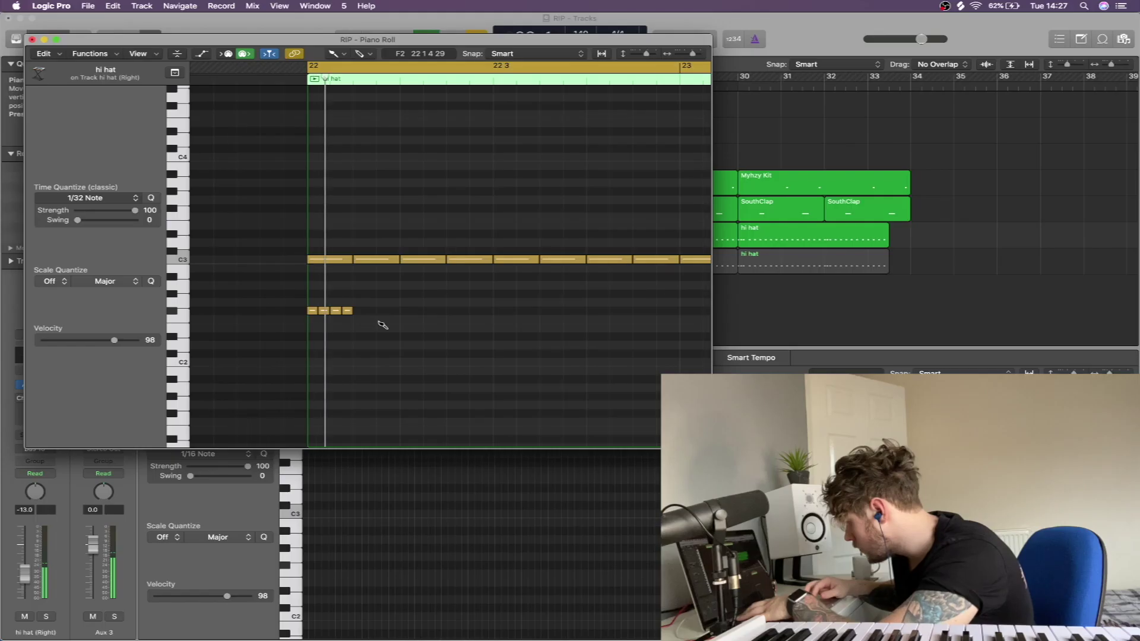
key(cmd+Left)
scroll(381, 323, left, 1)
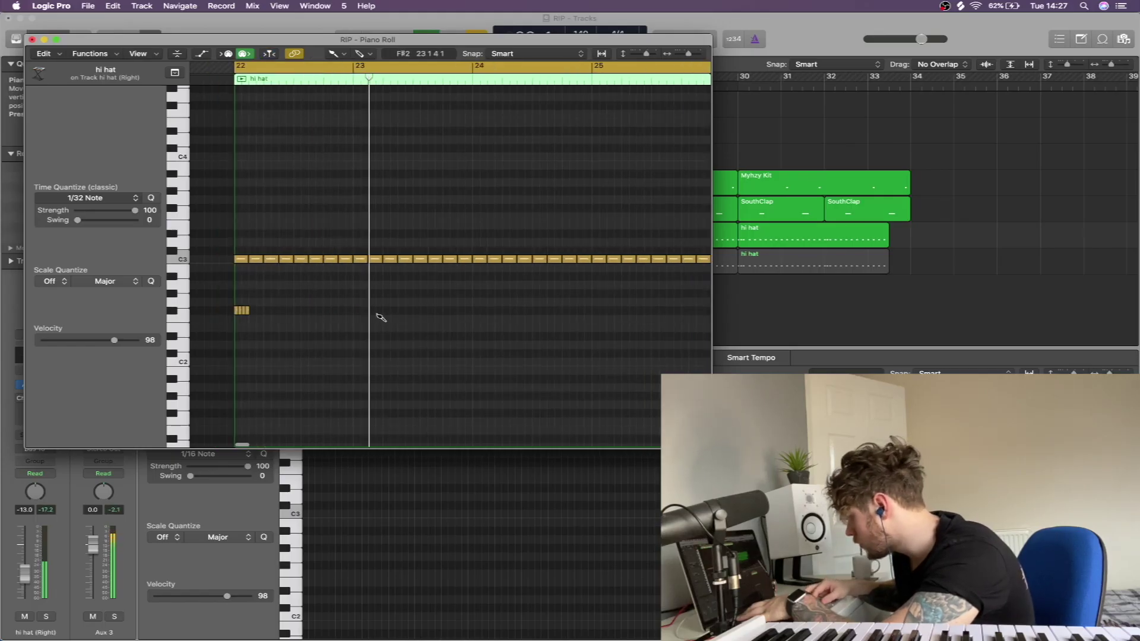
click(378, 312)
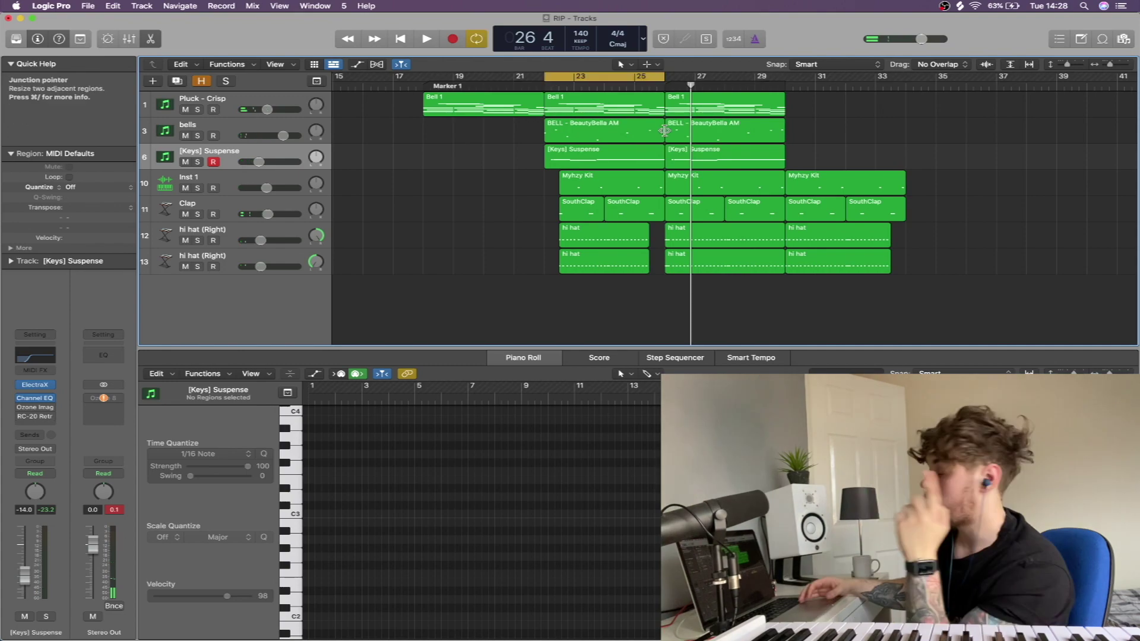
Show the hidden tracks, delete the melody and upper chord notes from the Bell 1 copy, and play the remaining low notes
click(201, 80)
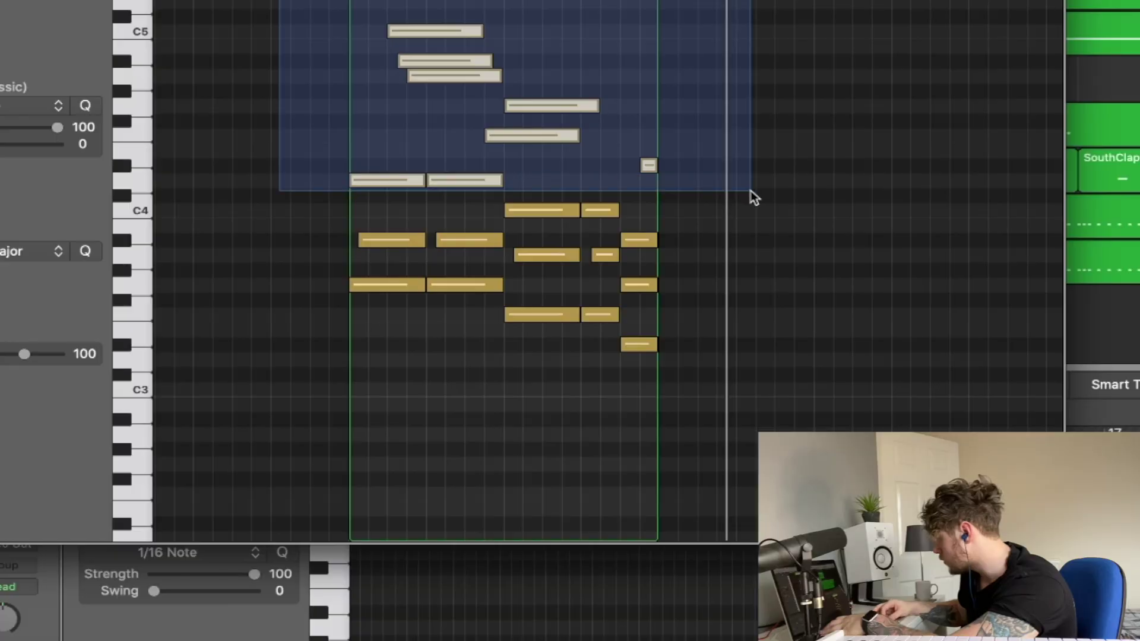
drag(751, 191, 797, 262)
key(Delete)
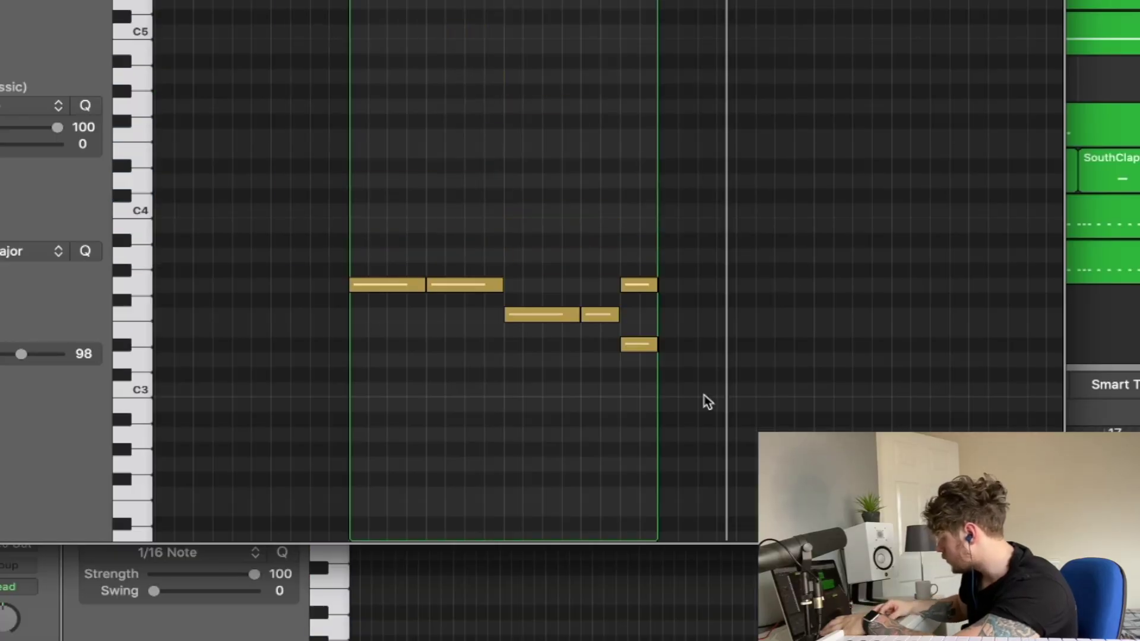
drag(705, 399, 341, 189)
key(space)
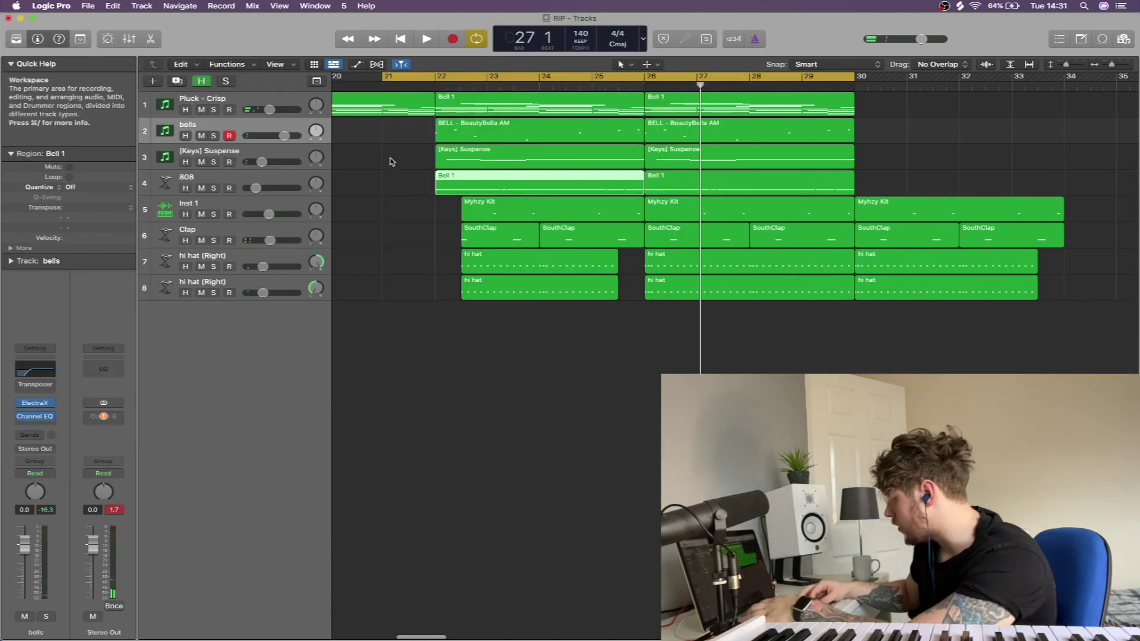
drag(389, 159, 489, 180)
click(355, 137)
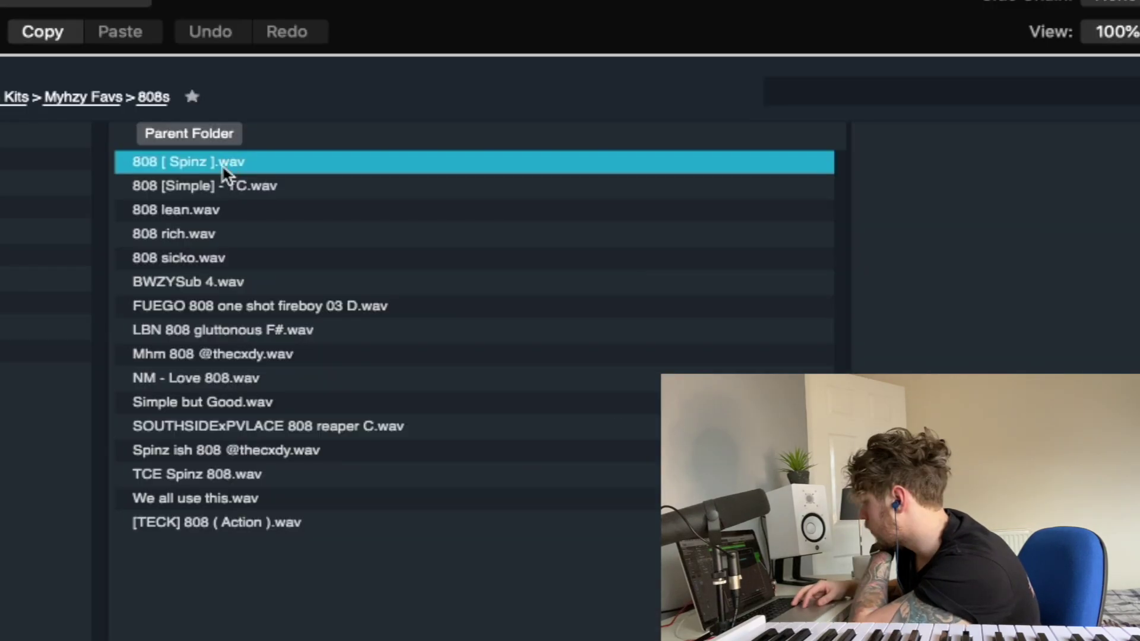
Audition the samples in the Myhzy Favs 808s folder and load LBN 808 gluttonous F#.wav as the 808 sound
key(Down)
key(Down)
key(Down)
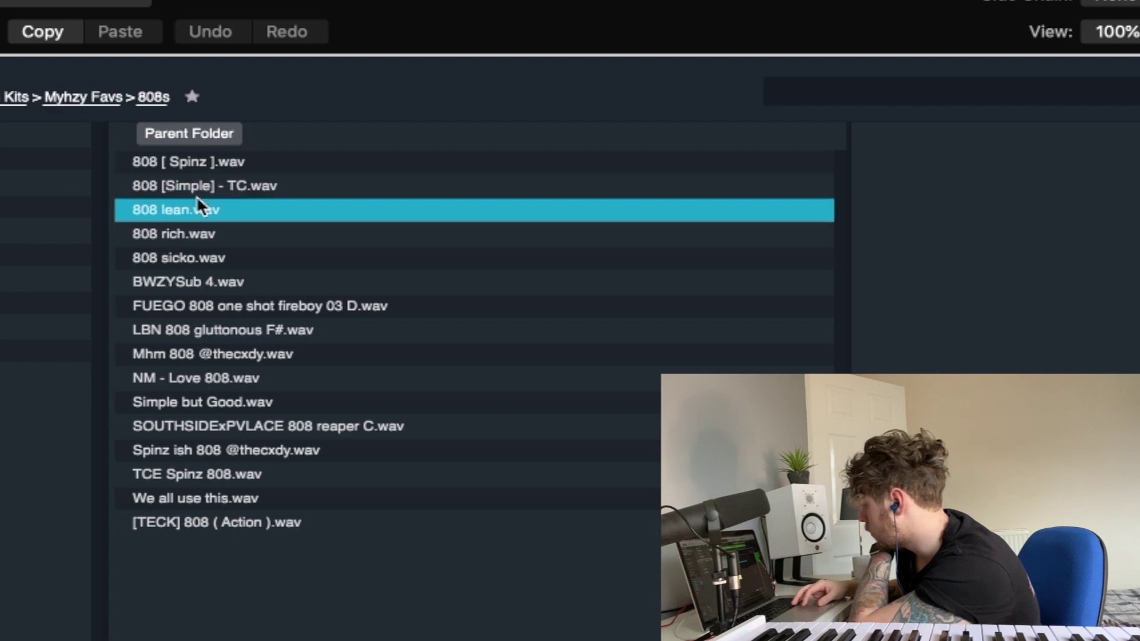
click(192, 281)
click(267, 306)
click(279, 331)
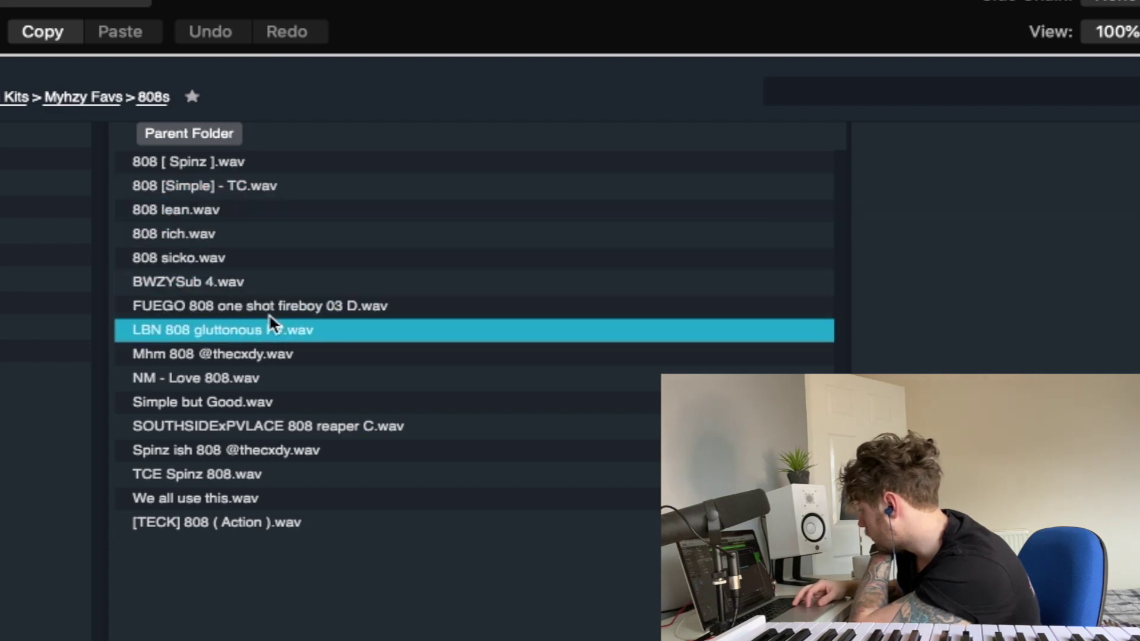
click(262, 306)
click(290, 331)
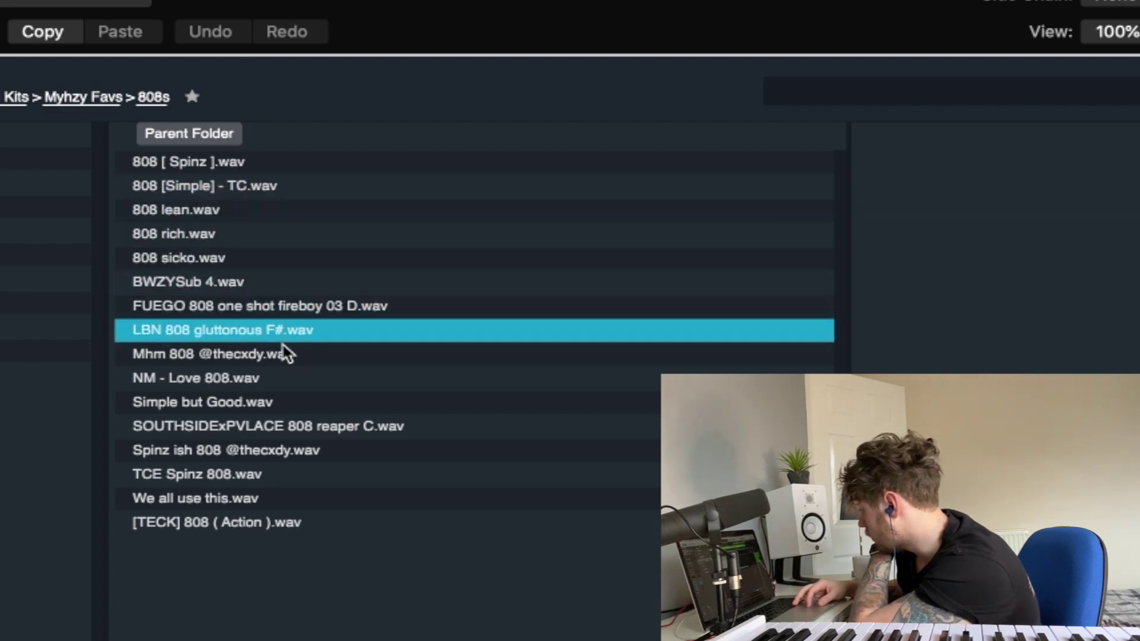
double_click(264, 330)
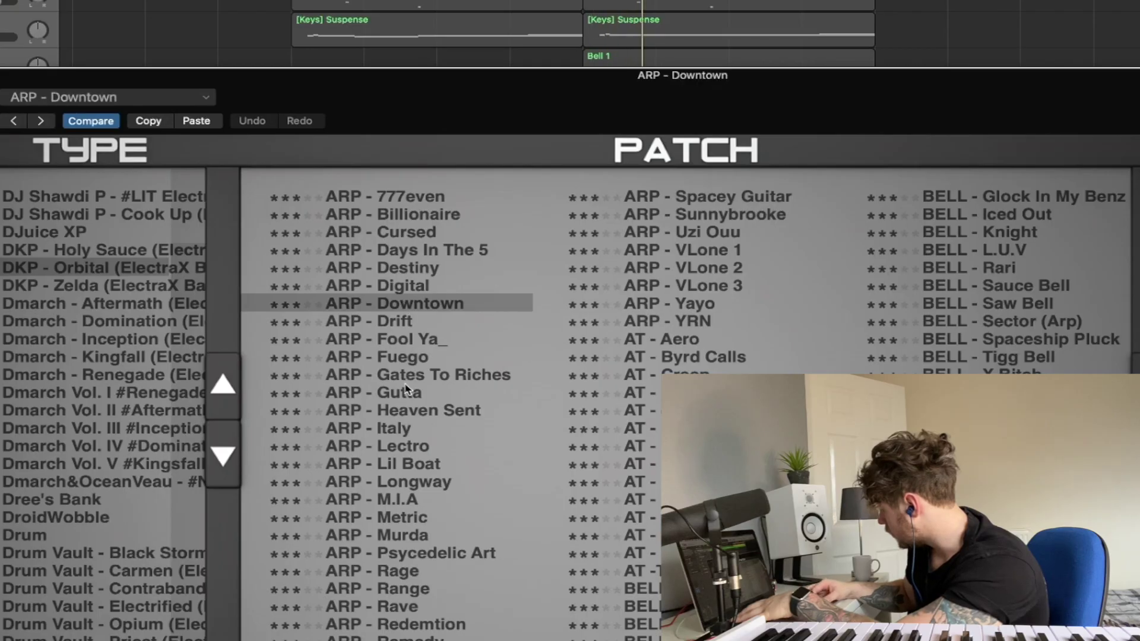
Audition arp patches in the DKP - Orbital bank, choose ARP - Murda for the soloed bell track and clear the solo
click(407, 391)
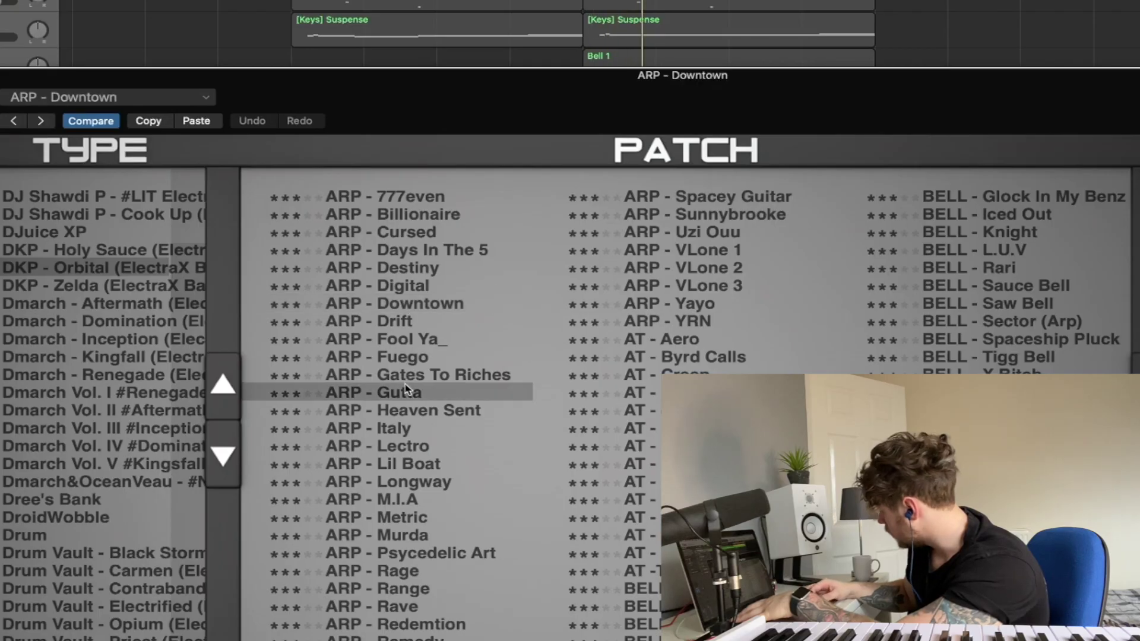
click(419, 428)
click(421, 466)
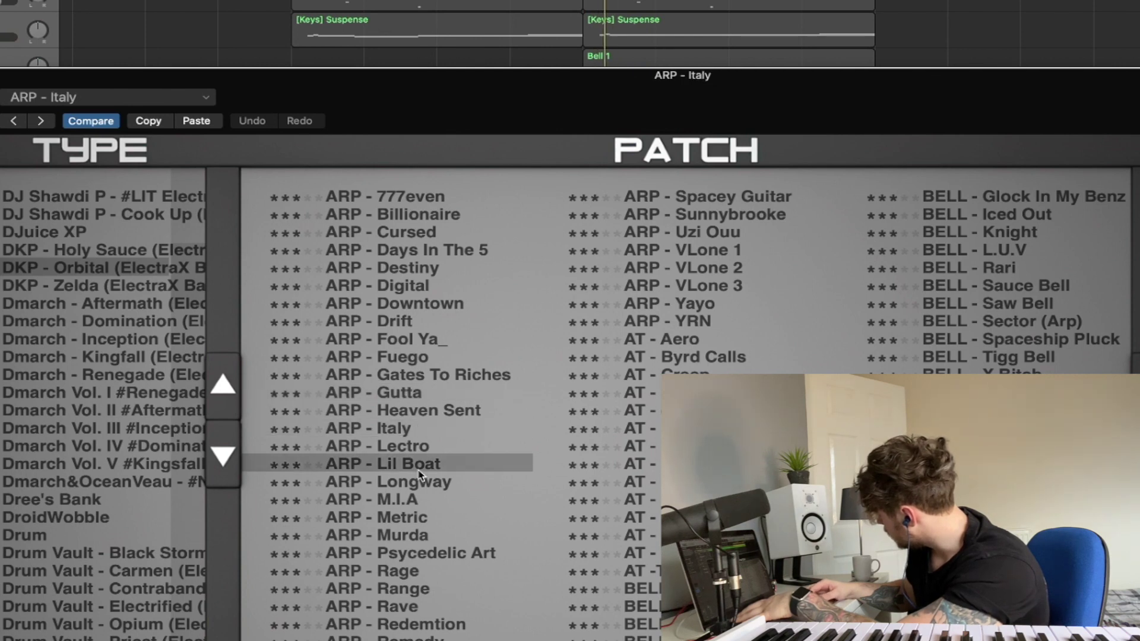
click(425, 483)
click(426, 537)
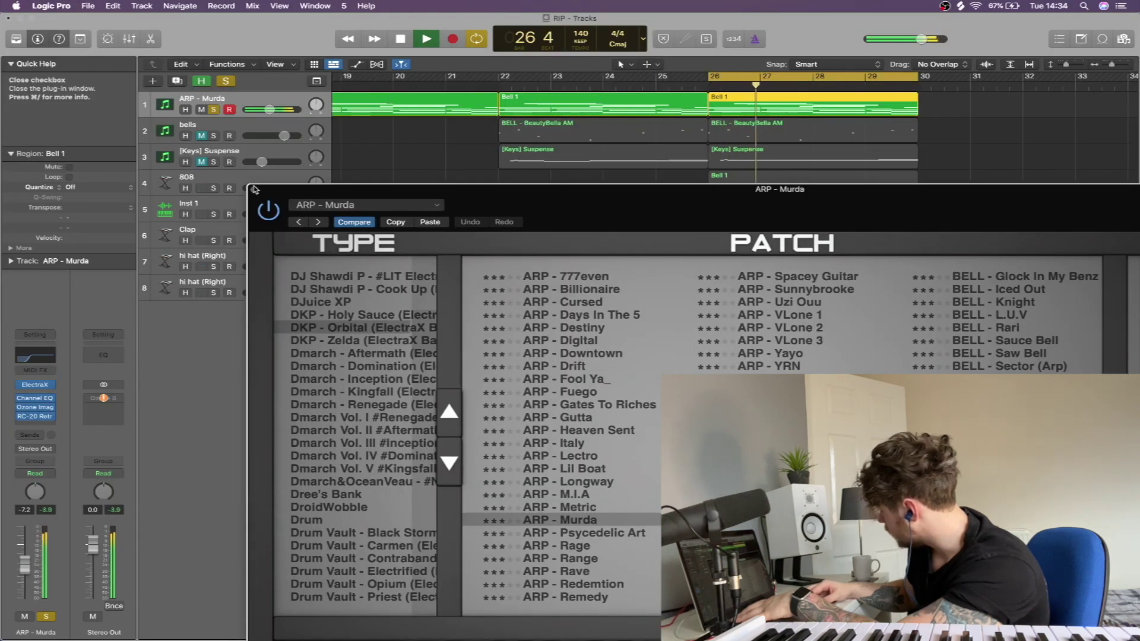
click(254, 190)
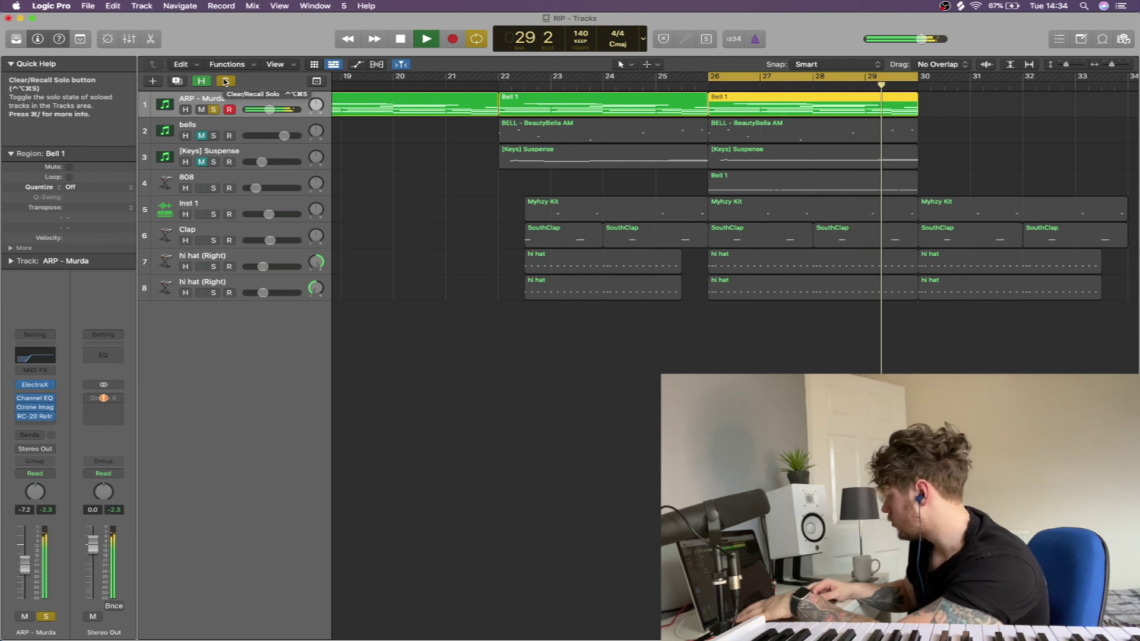
click(226, 81)
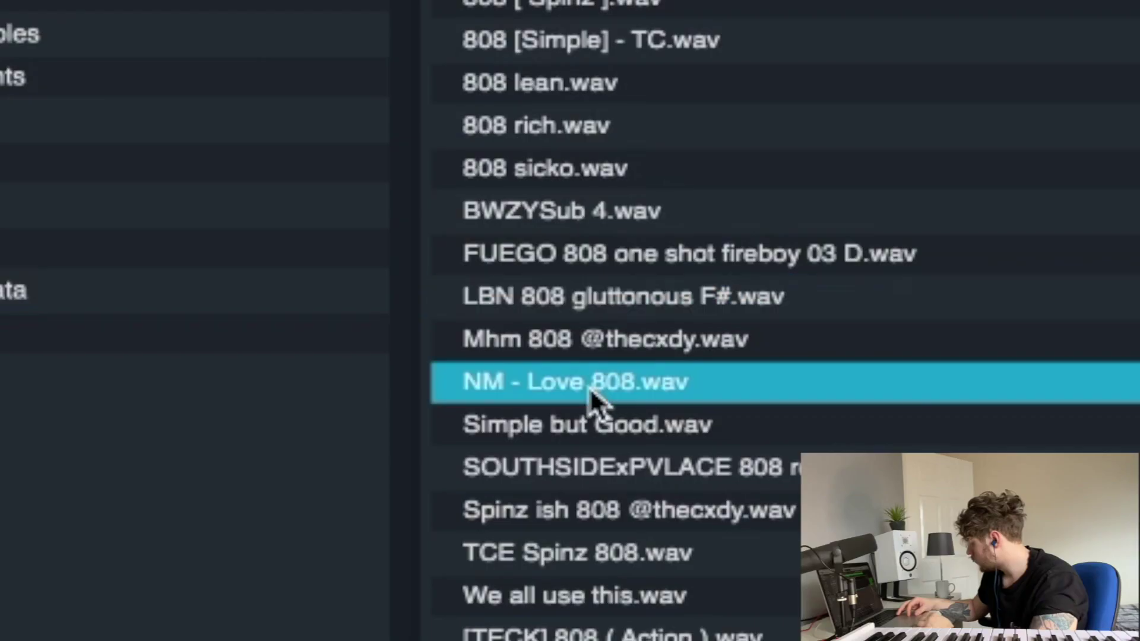
click(589, 352)
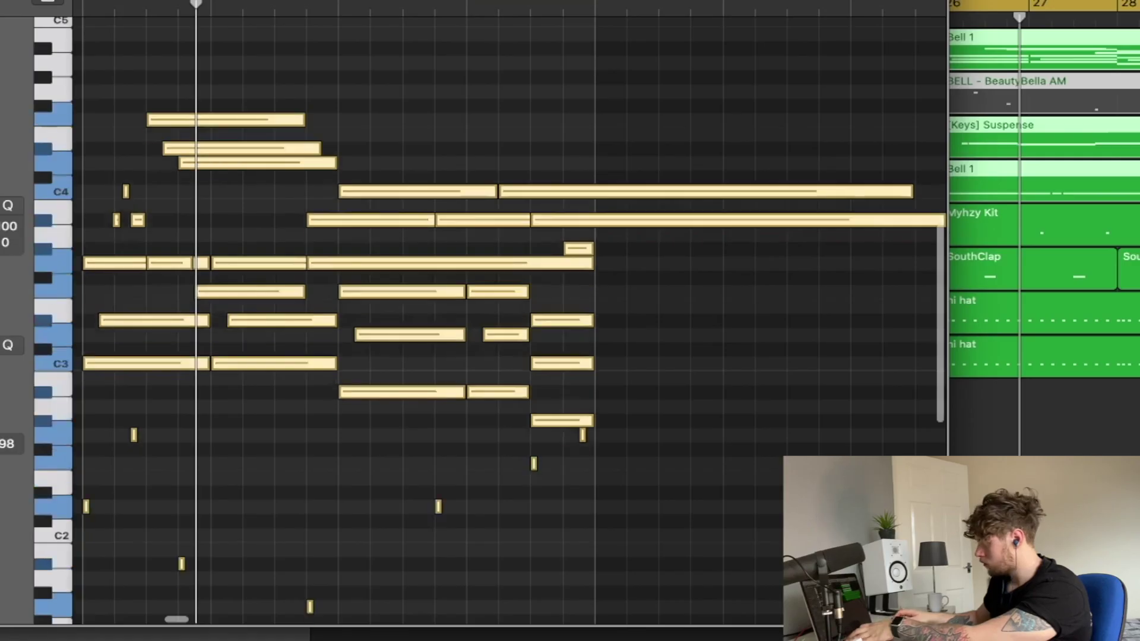
scroll(511, 297, down, 5)
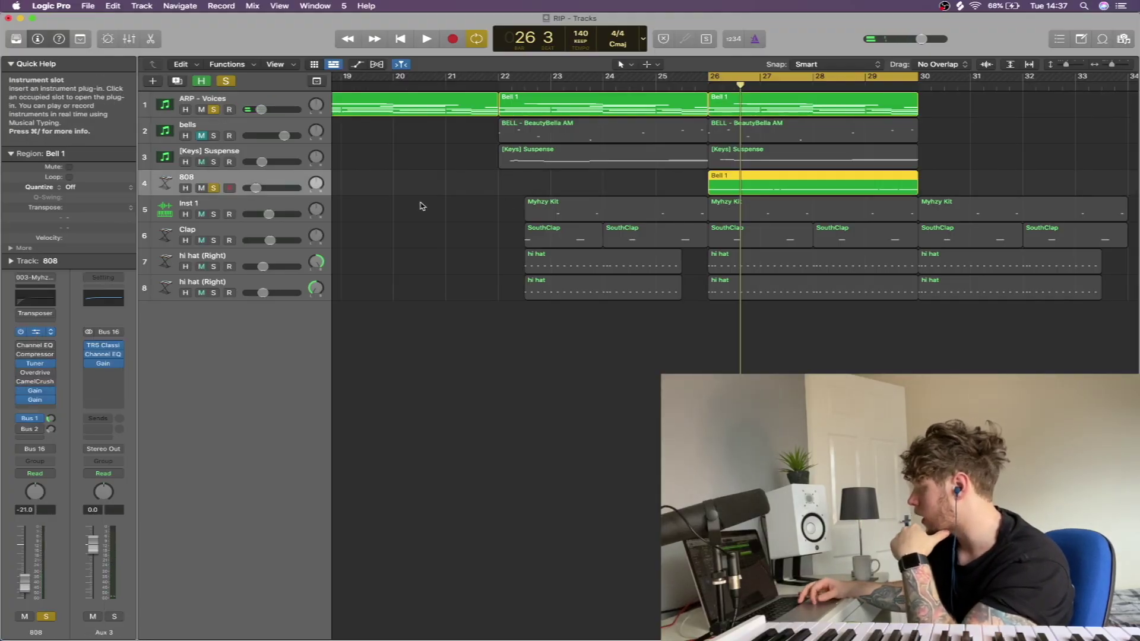
key(v)
double_click(382, 256)
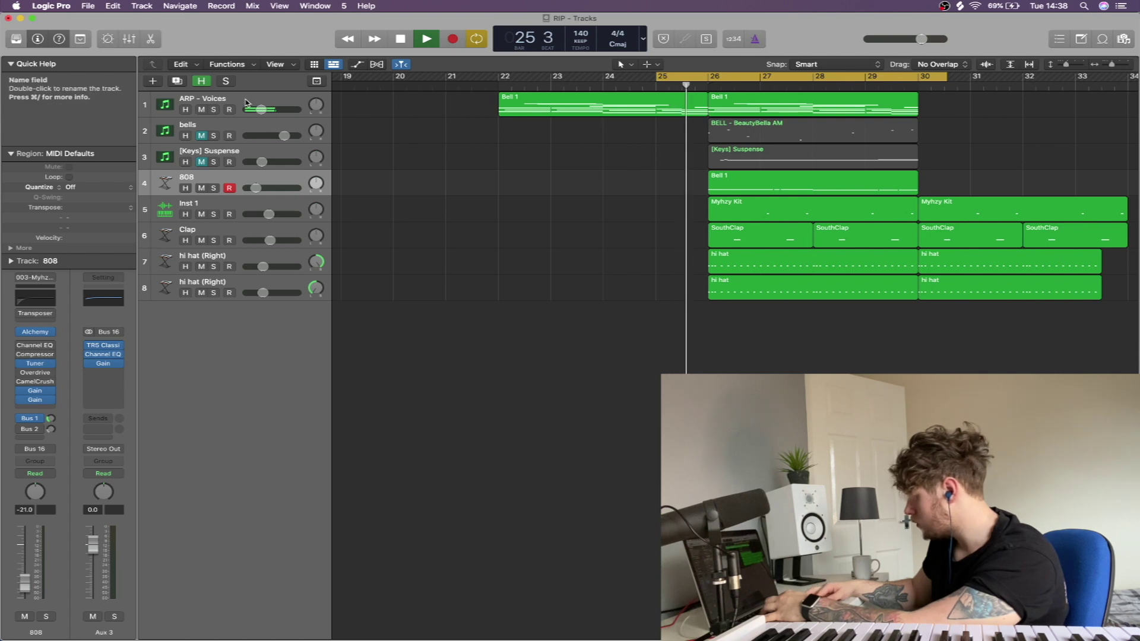
Cycle bars 26 to 30 and play the top track's ARP - Balmain patch unsoloed with the full beat
click(247, 99)
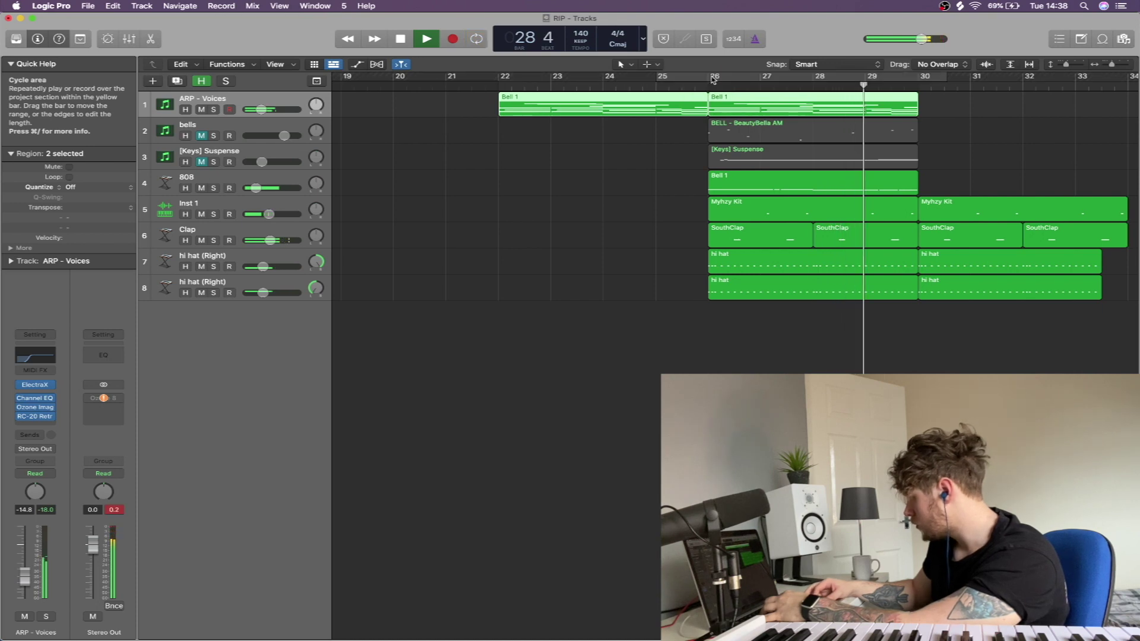
drag(720, 76, 917, 76)
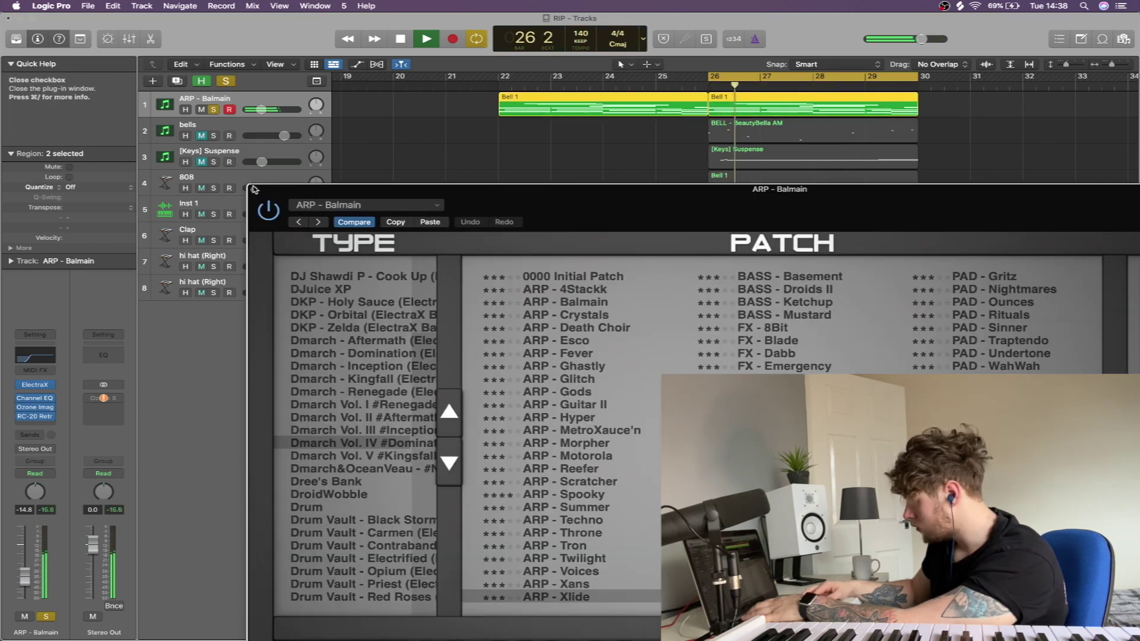
key(super+w)
click(226, 81)
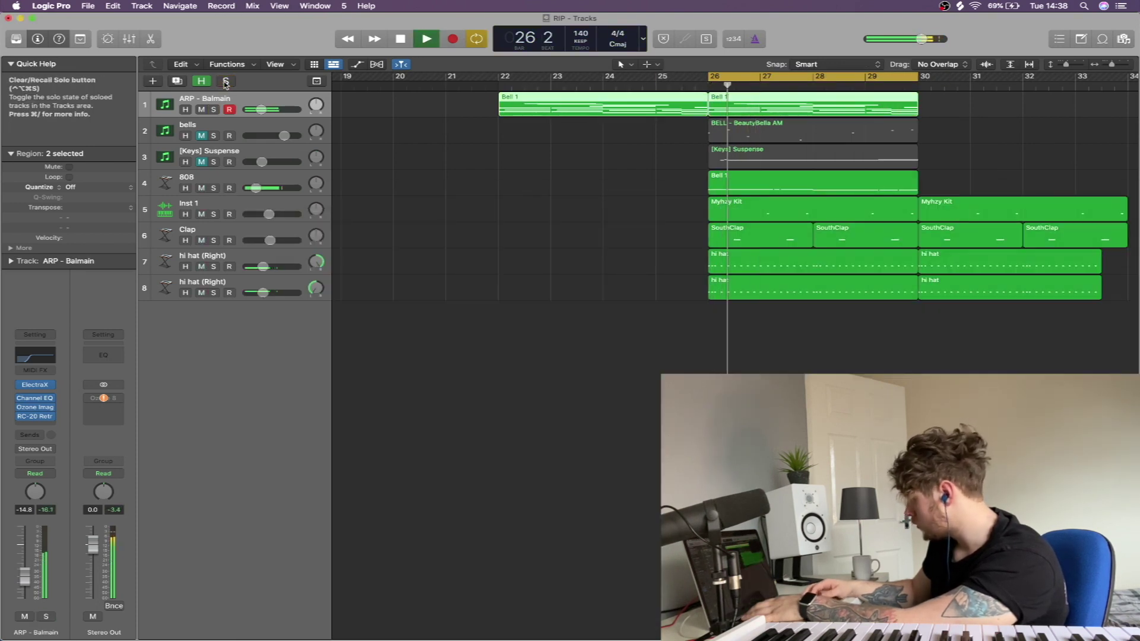